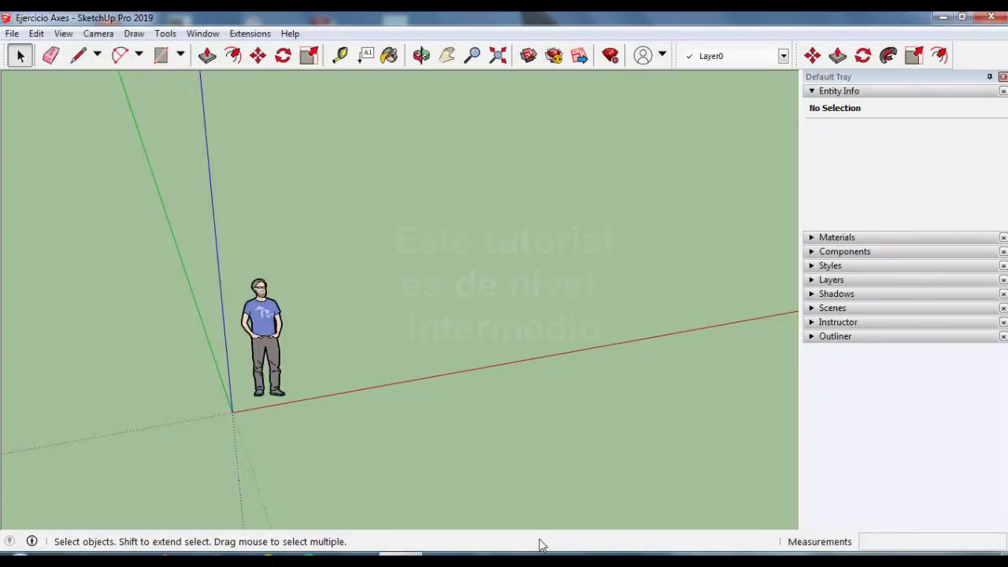
Step: Draw a rectangular floor face starting at the axes origin
scroll(364, 350, "up", 1)
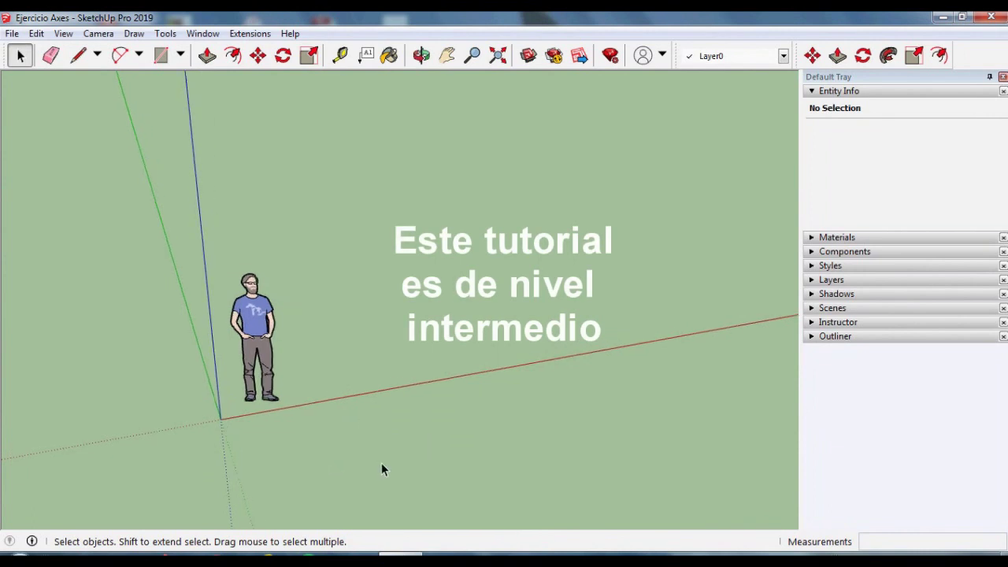
middle_click_drag(403, 447, 292, 404)
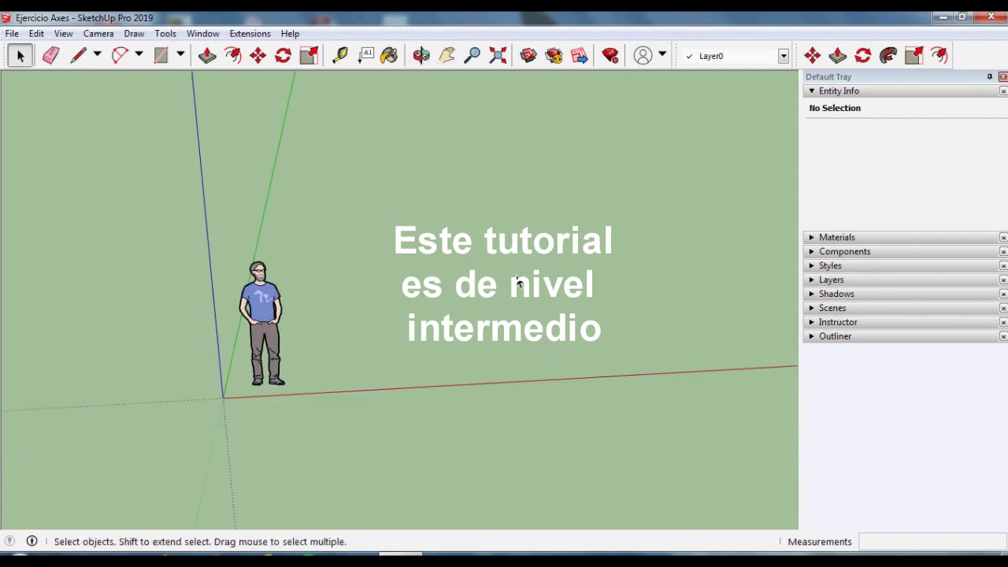
middle_click_drag(199, 476, 291, 463)
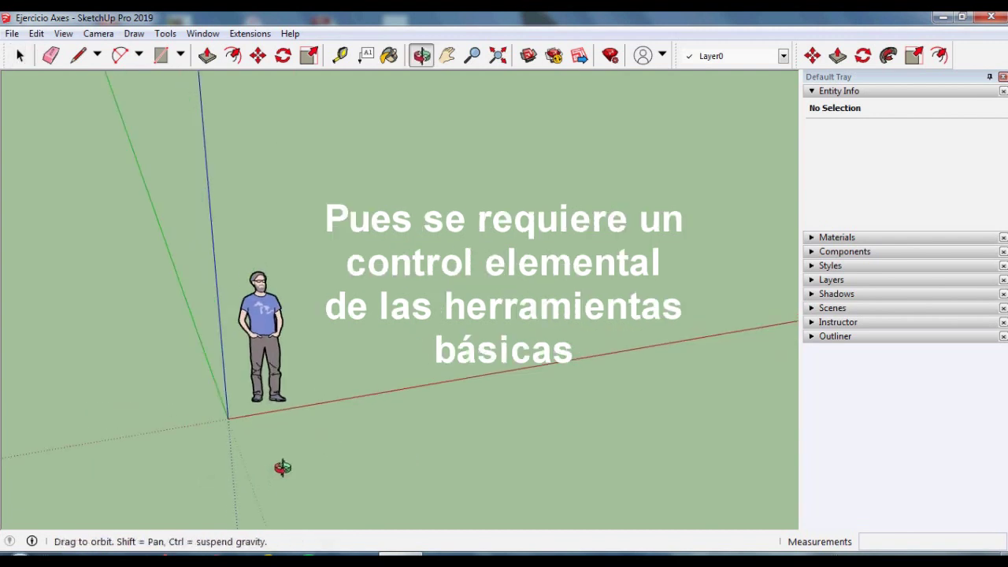
middle_click_drag(355, 235, 363, 463)
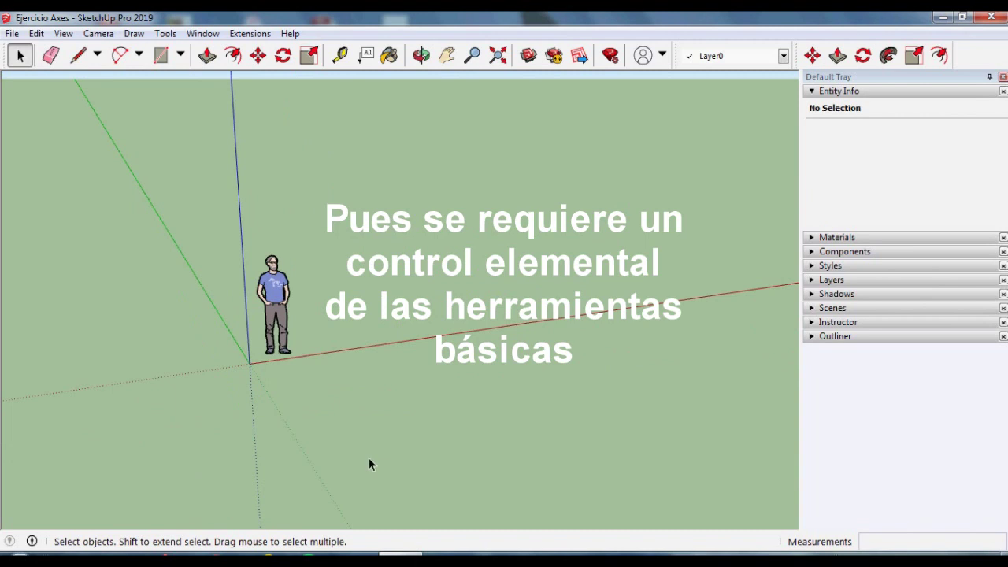
scroll(277, 319, "up", 2)
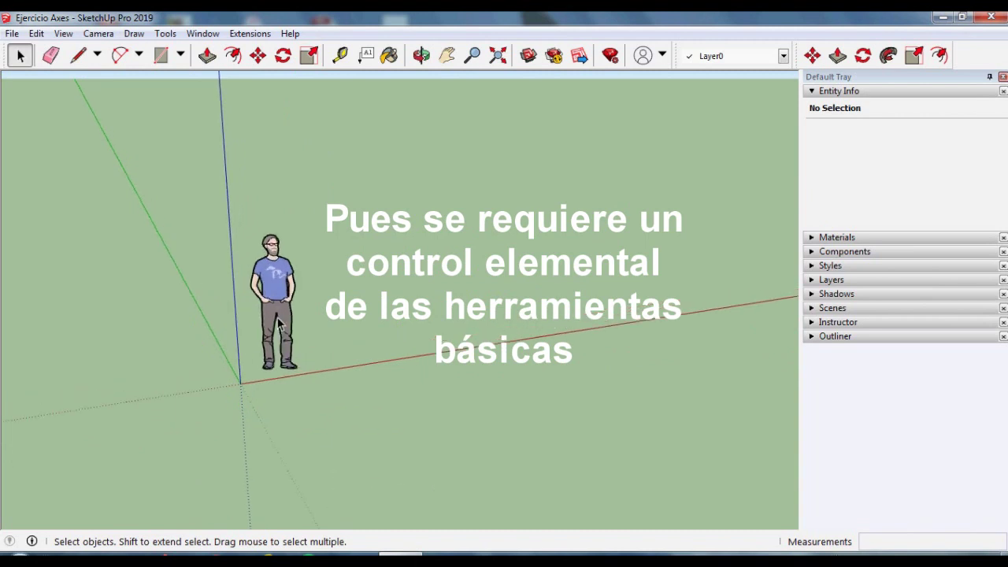
key("r")
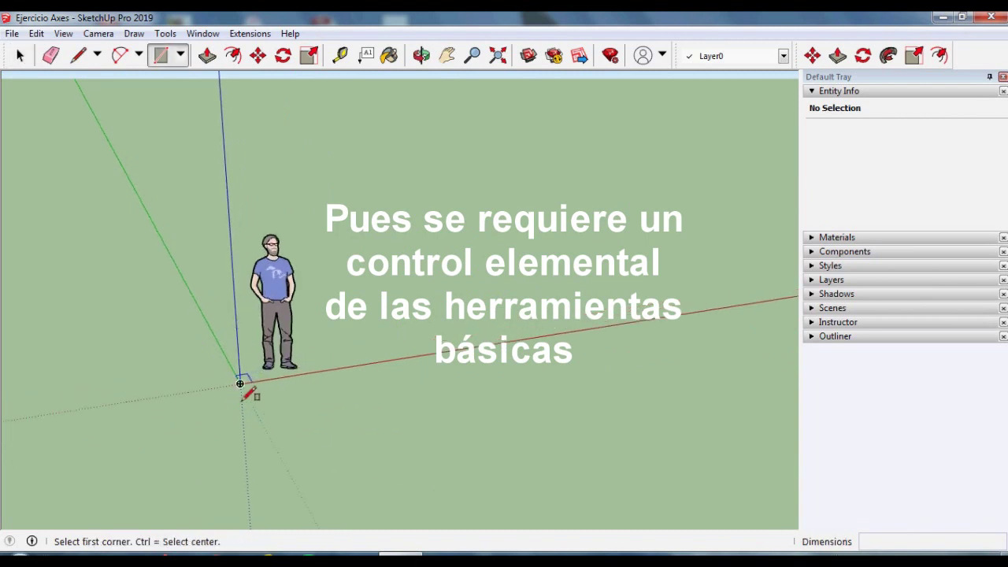
left_click(240, 384)
left_click(436, 201)
middle_click_drag(516, 311, 383, 409)
scroll(207, 288, "down", 3)
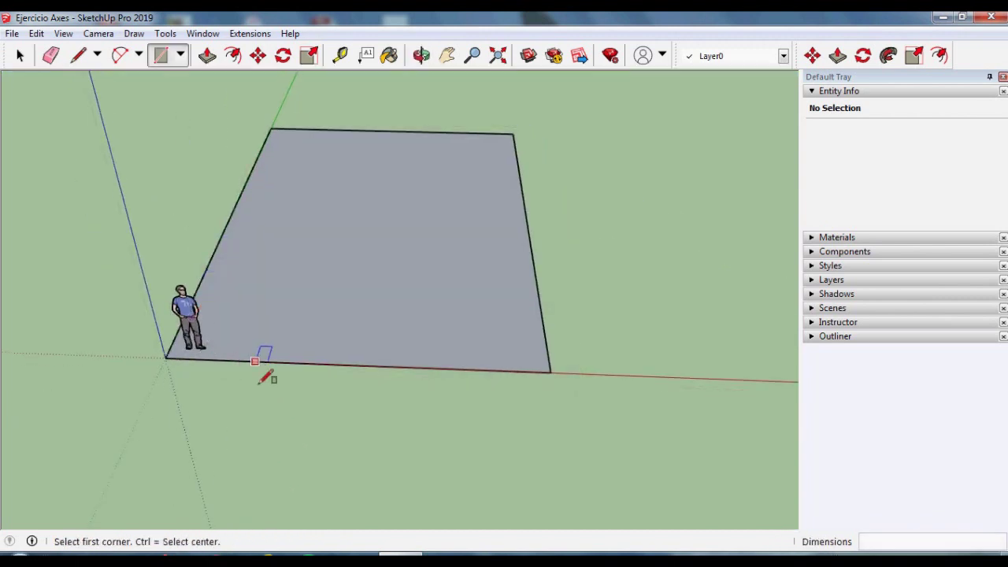
middle_click_drag(266, 360, 258, 310)
scroll(259, 322, "up", 2)
key("space")
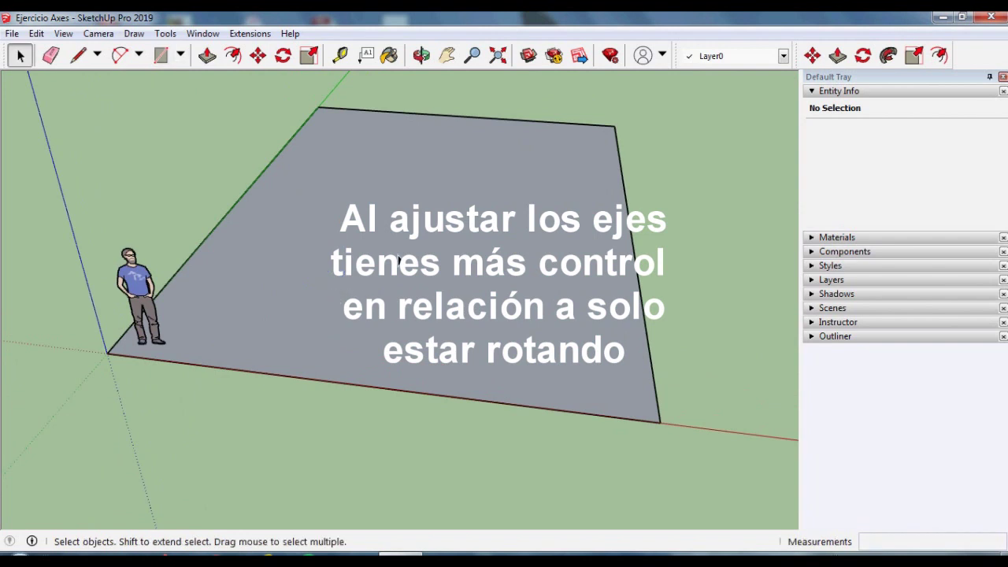
Step: Offset the rectangle face's edges 15 cm inward
scroll(436, 180, "up", 3)
scroll(409, 205, "down", 1)
scroll(396, 222, "down", 1)
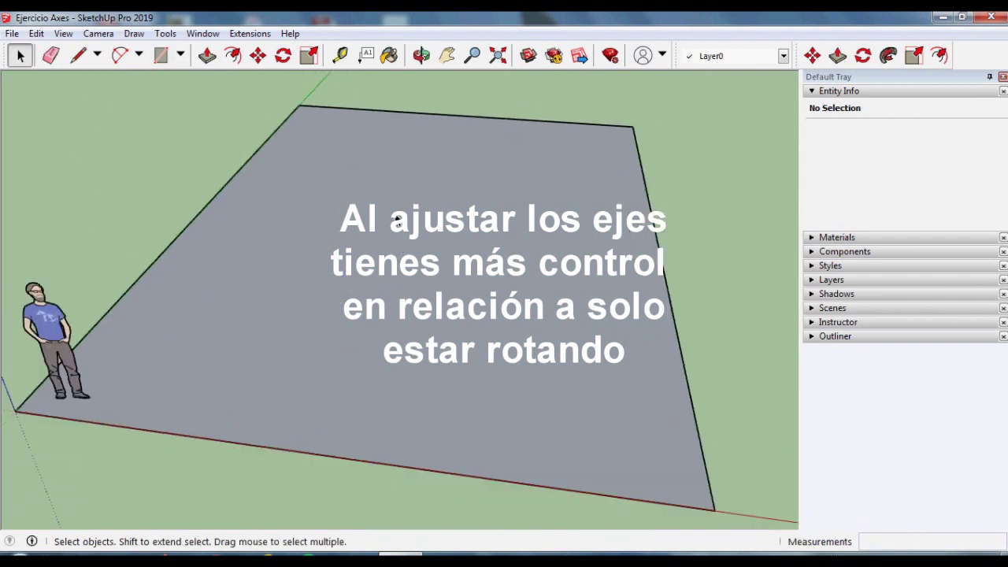
key("p")
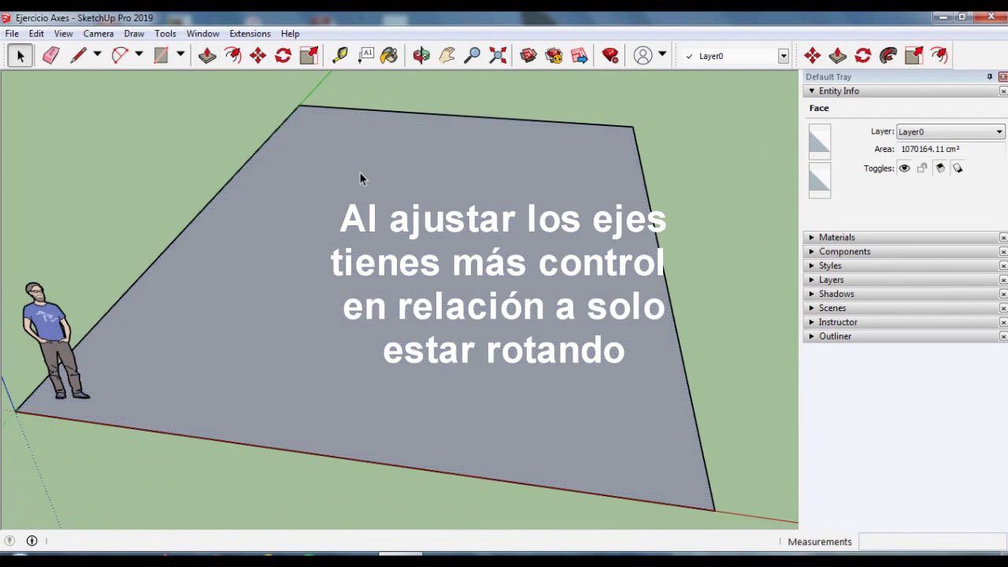
key("f")
left_click(291, 172)
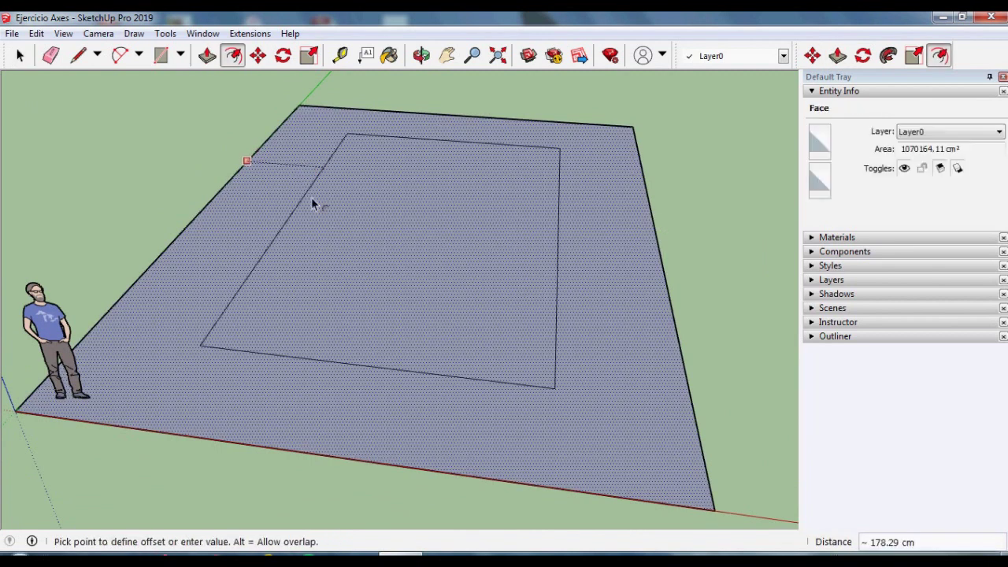
type("15")
key("Return")
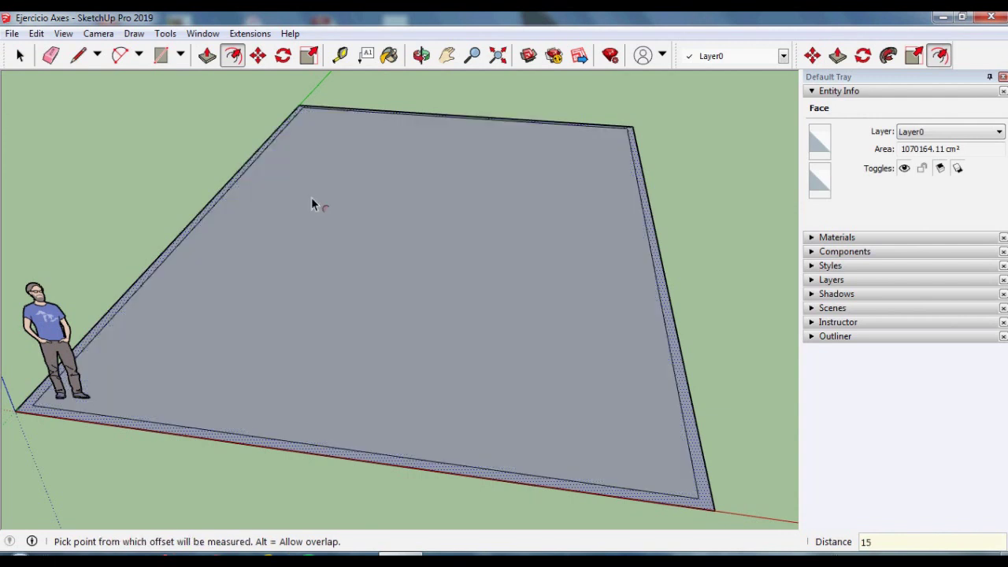
scroll(559, 479, "up", 3)
scroll(549, 492, "up", 2)
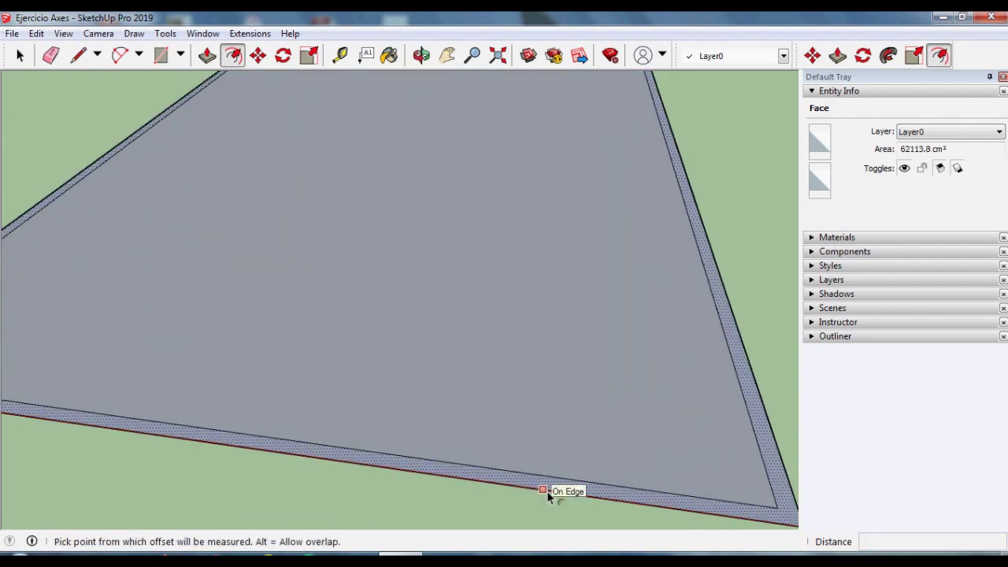
Step: Push/Pull the 15 cm border strip upward to raise the tray walls
key("p")
left_click(543, 490)
left_click(578, 335)
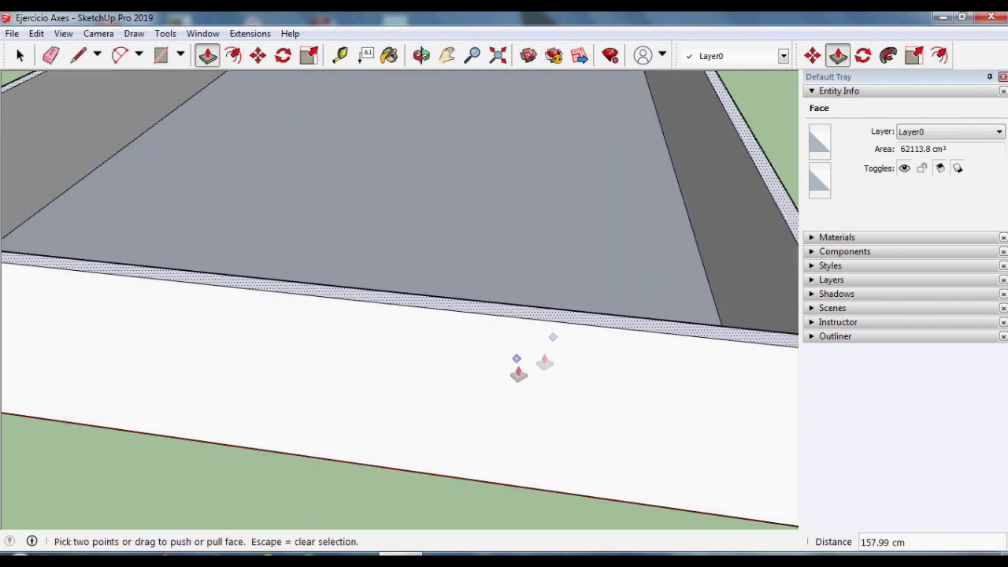
scroll(339, 355, "down", 5)
scroll(297, 334, "down", 2)
key("space")
mouse_move(405, 405)
middle_mouse_down()
mouse_move(334, 421)
mouse_move(549, 319)
middle_mouse_up()
key("l")
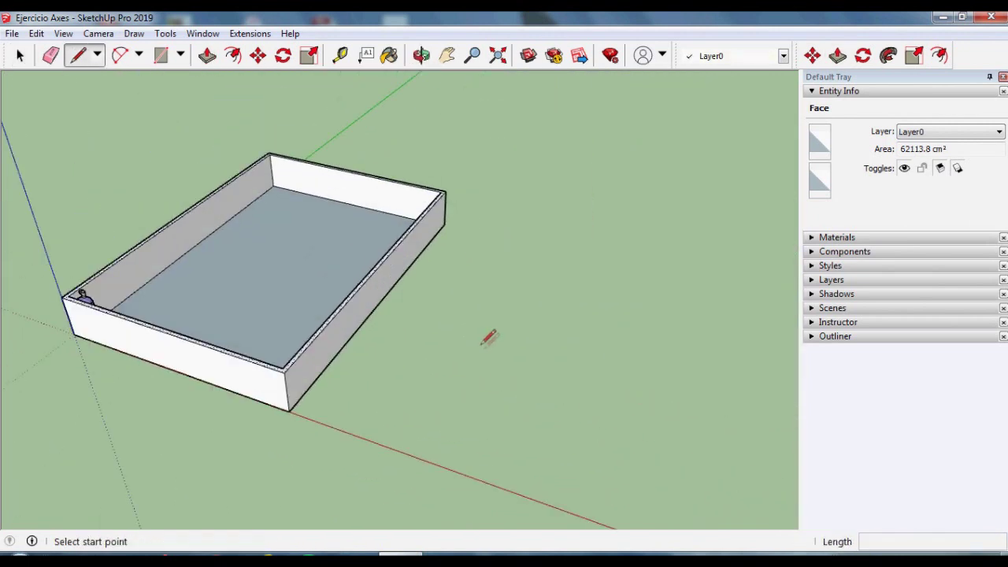
Step: Draw a diagonal line from the tray box's edge out to a point on the ground
left_click(369, 341)
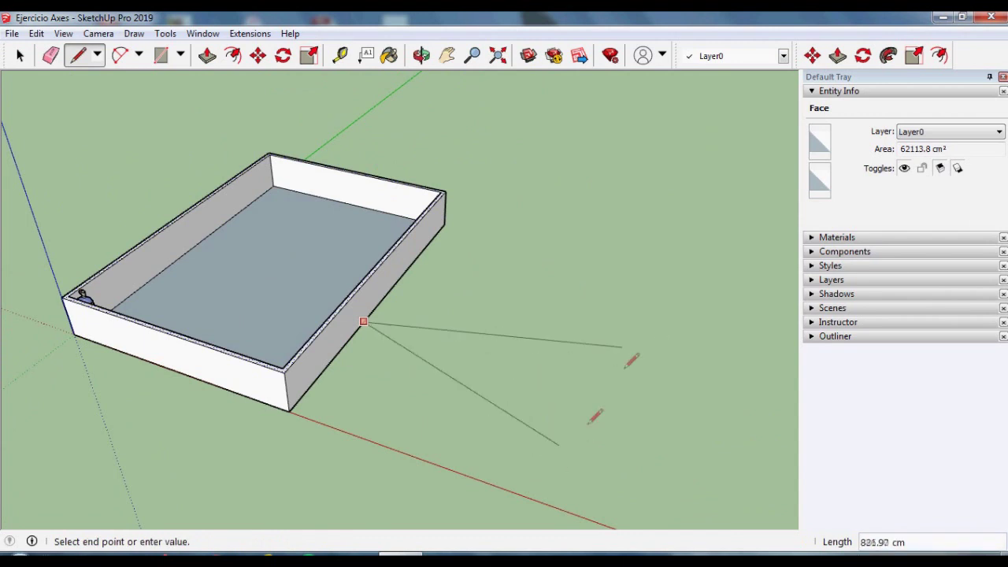
scroll(449, 343, "down", 2)
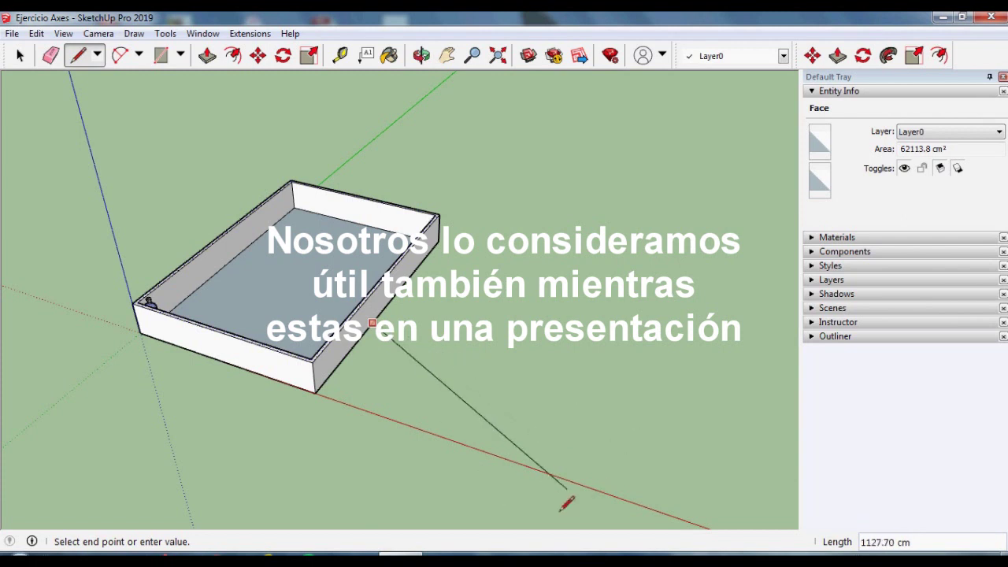
left_click(510, 492)
key("space")
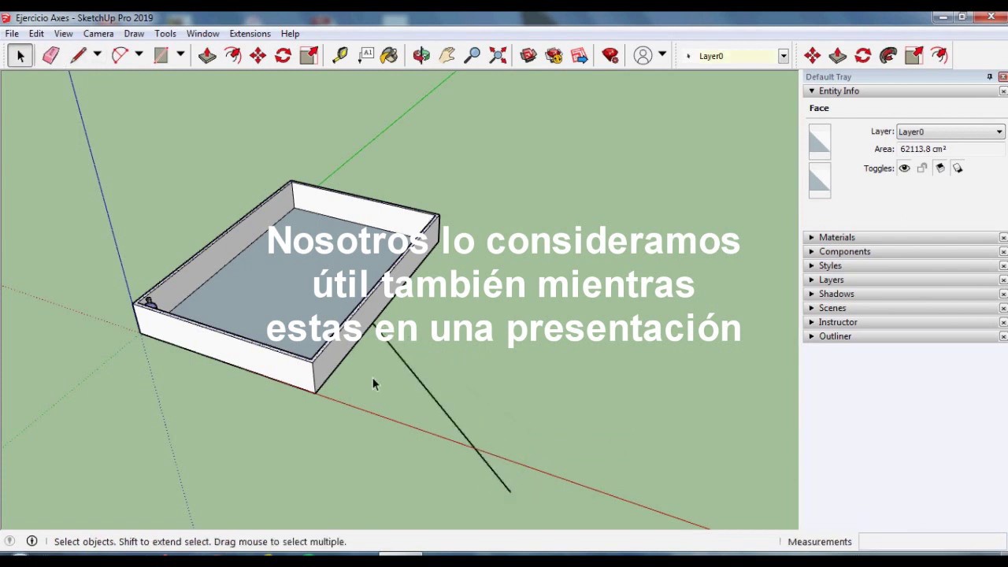
scroll(378, 378, "down", 3)
middle_click_drag(378, 378, 444, 412)
scroll(560, 264, "up", 4)
scroll(400, 449, "up", 1)
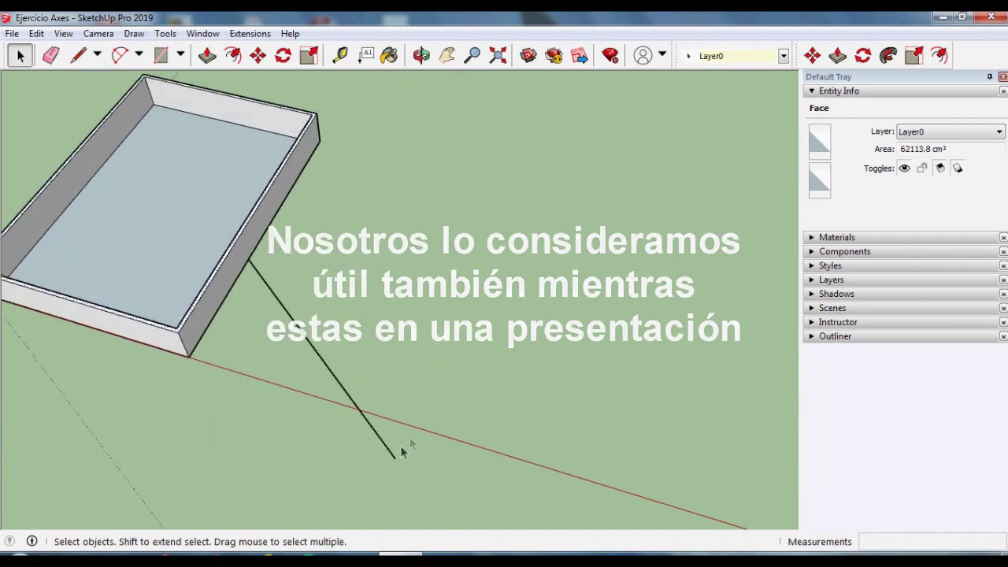
middle_click_drag(442, 420, 421, 404)
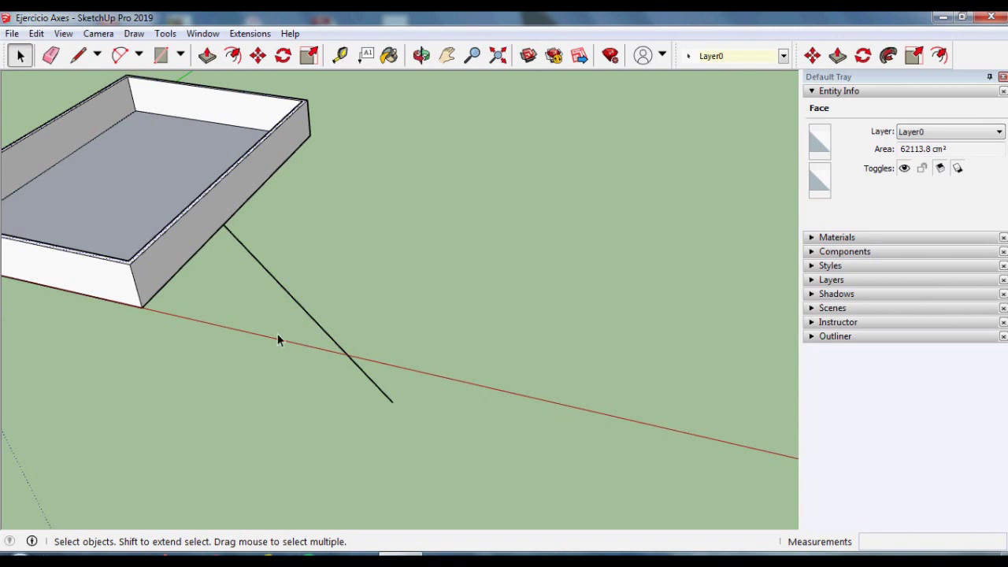
middle_click_drag(277, 335, 344, 400)
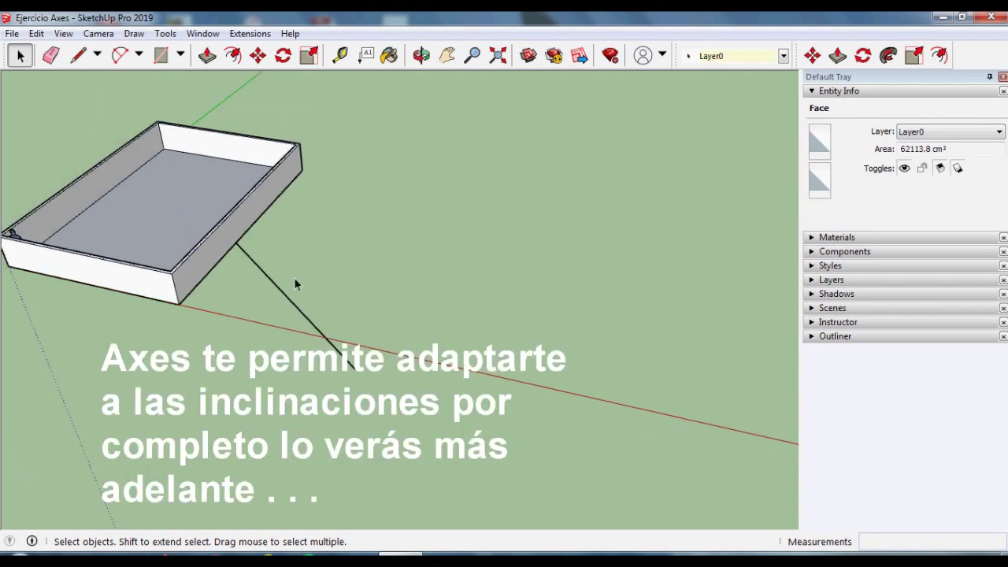
middle_click_drag(346, 334, 345, 264)
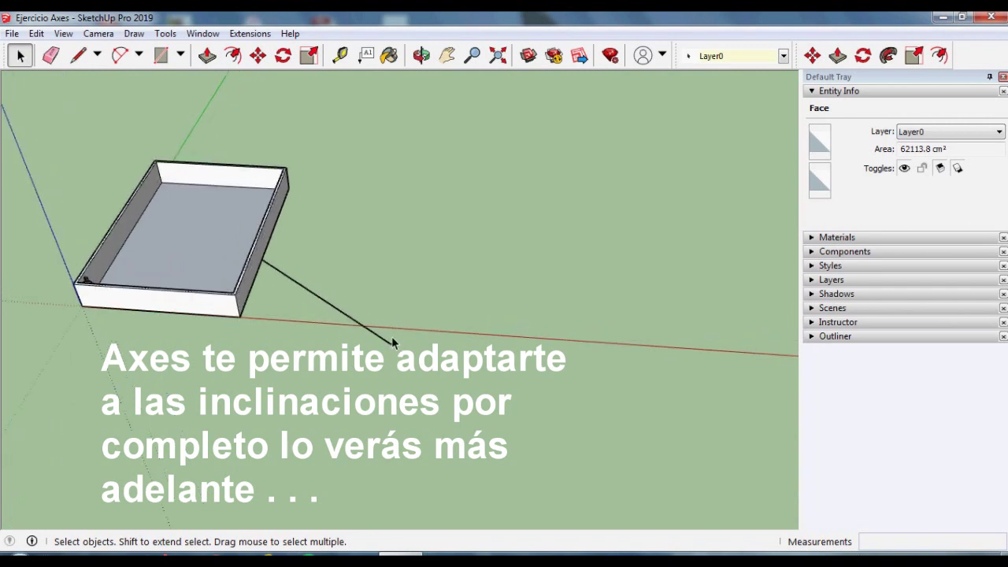
scroll(417, 305, "up", 2)
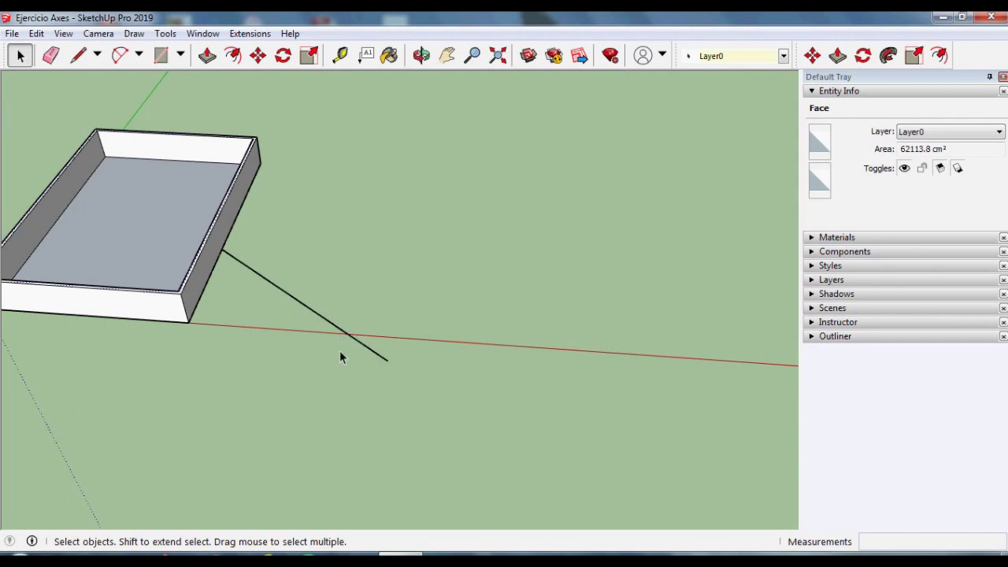
Step: Draw a small rectangle on the ground and move its corner onto the slanted line's end
key("r")
left_click(471, 282)
left_click(571, 286)
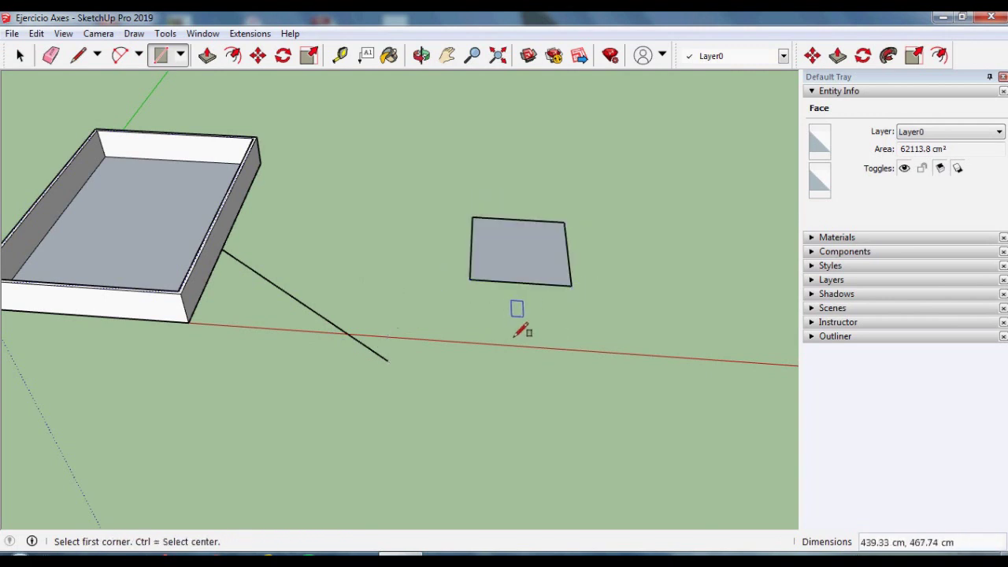
key("space")
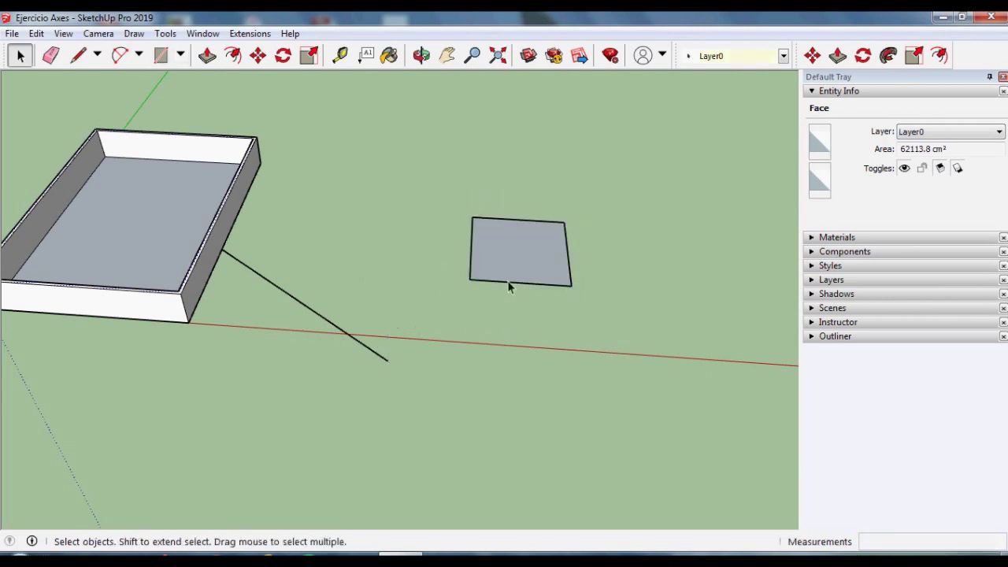
left_click(527, 257)
key("m")
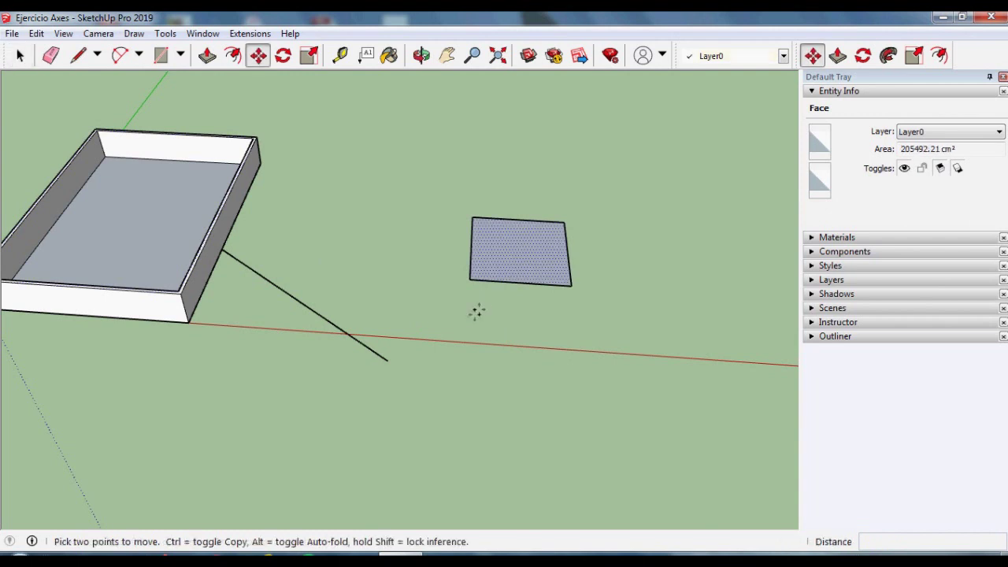
left_click(473, 282)
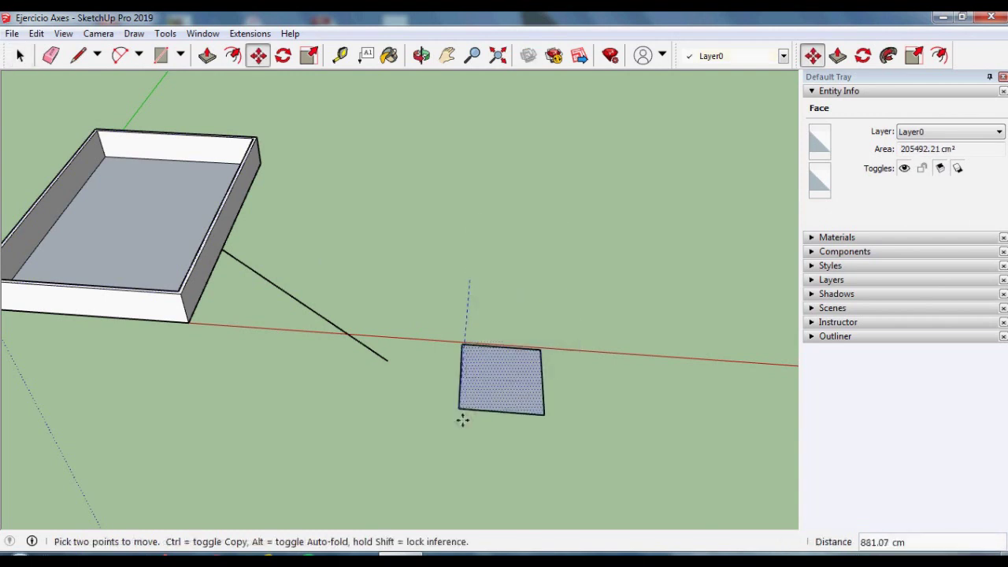
left_click(402, 379)
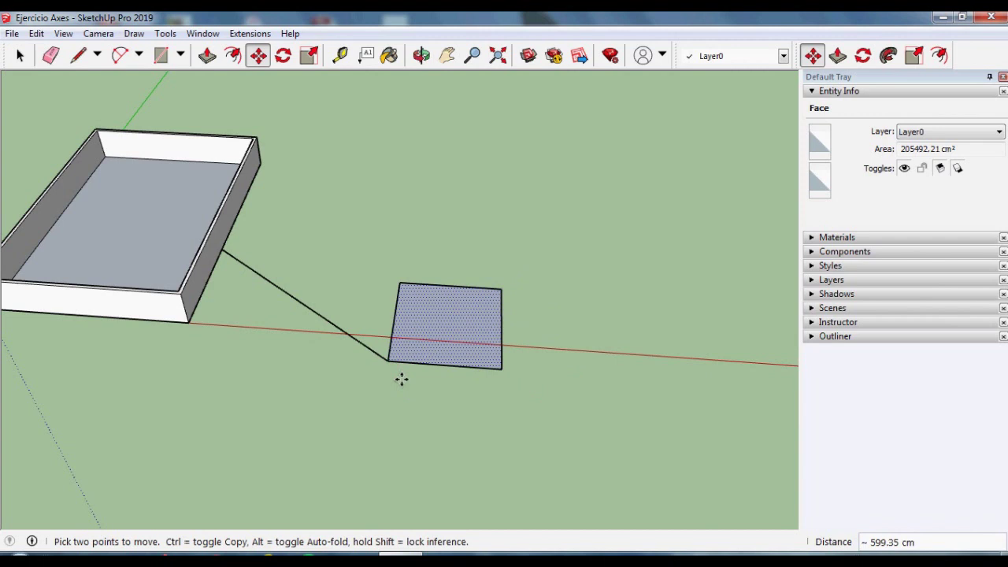
Step: Rotate the face about that corner so one edge follows the slanted line, then deselect it
key("q")
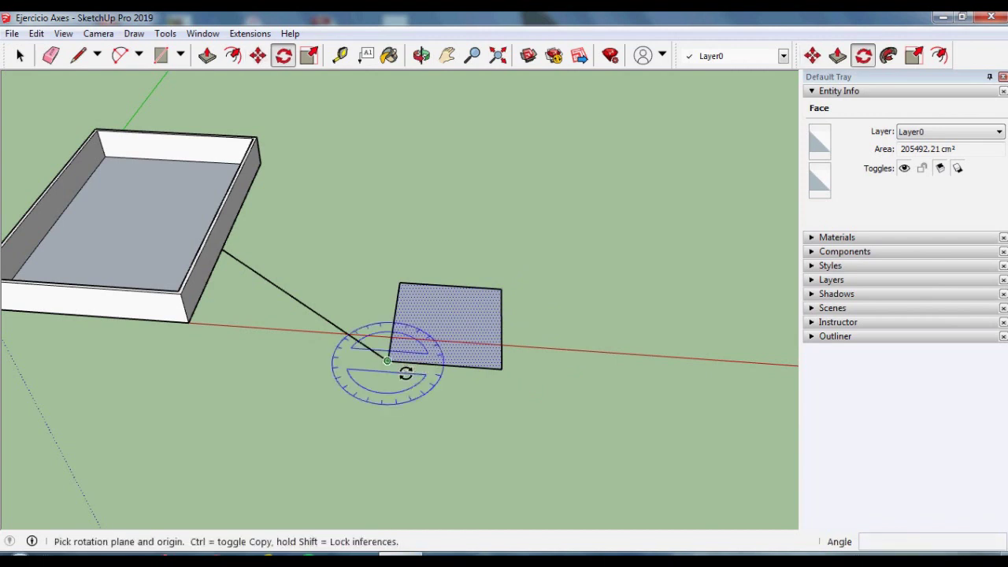
left_click_drag(387, 360, 404, 398)
left_click(454, 381)
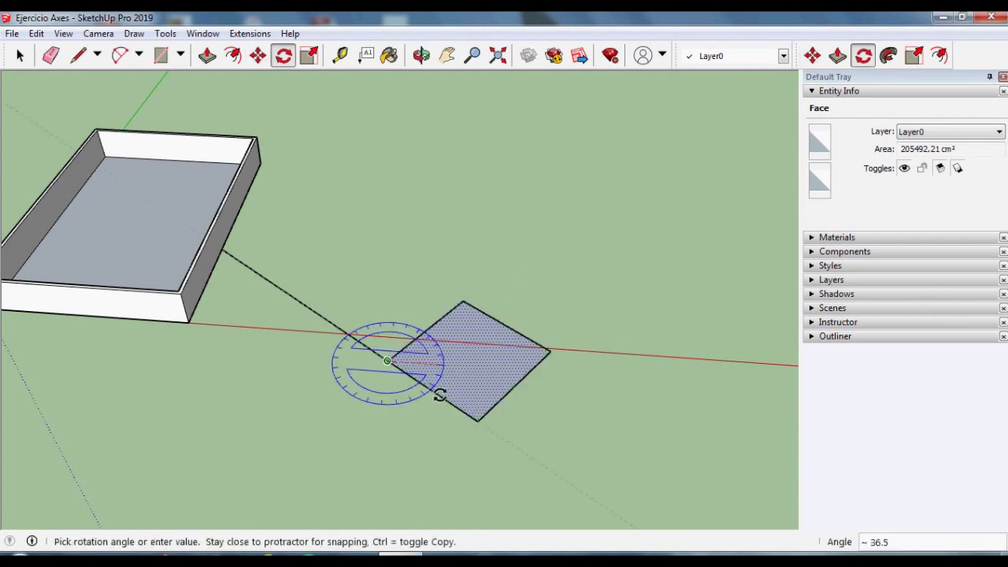
left_click(439, 398)
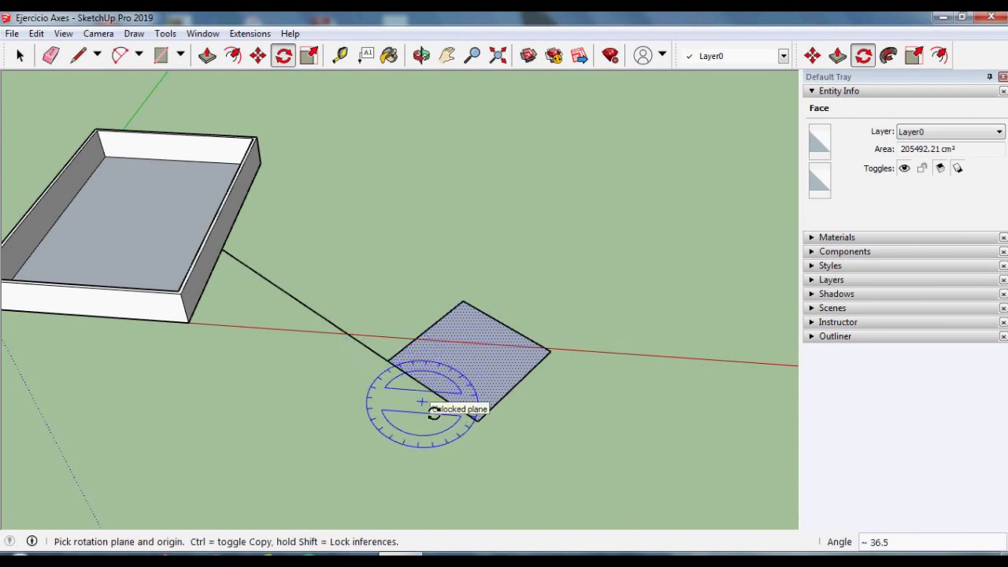
key("space")
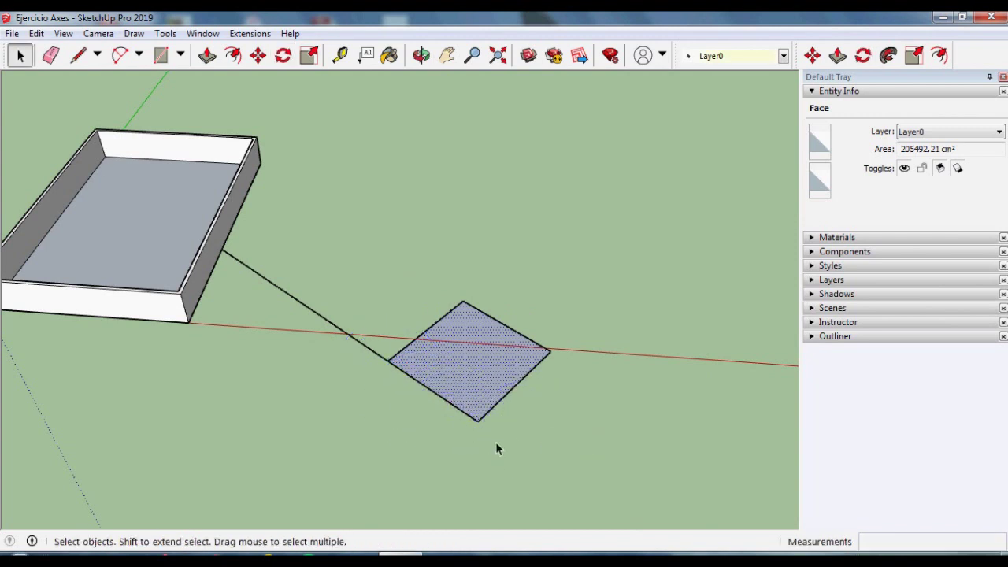
left_click(512, 433)
mouse_move(465, 428)
middle_mouse_down()
mouse_move(527, 331)
mouse_move(520, 350)
middle_mouse_up()
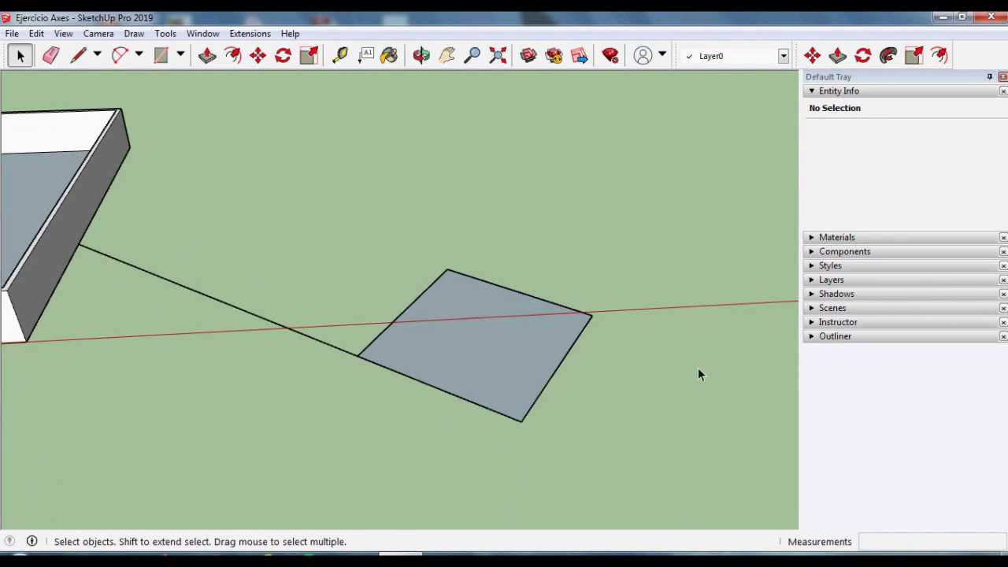
Step: Draw a rectangle on the tray floor and a second rectangle crossing it
scroll(720, 388, "down", 5)
scroll(345, 309, "up", 3)
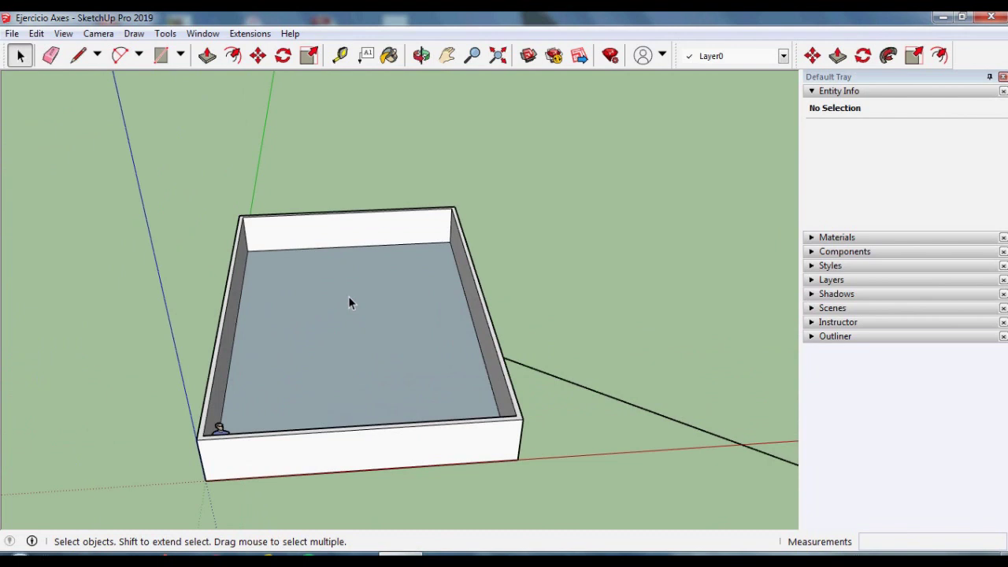
key("r")
left_click(317, 291)
left_click(404, 368)
left_click(285, 323)
left_click(423, 345)
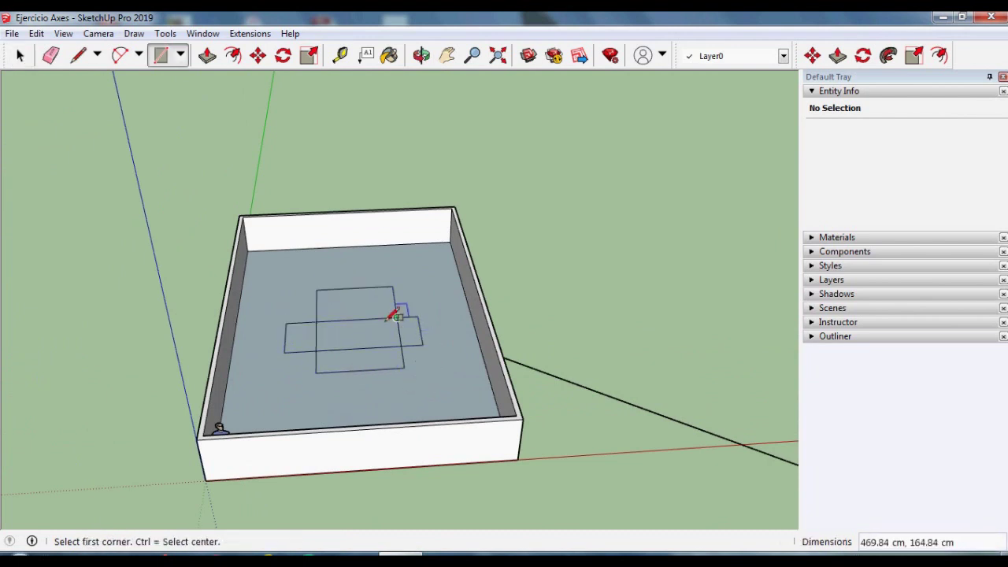
key("space")
scroll(193, 296, "down", 3)
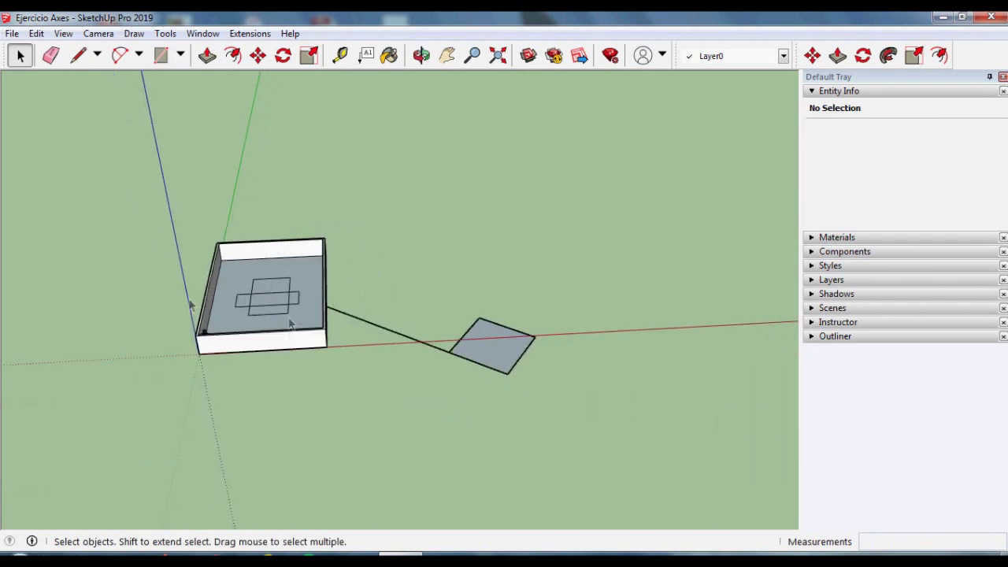
scroll(468, 350, "up", 3)
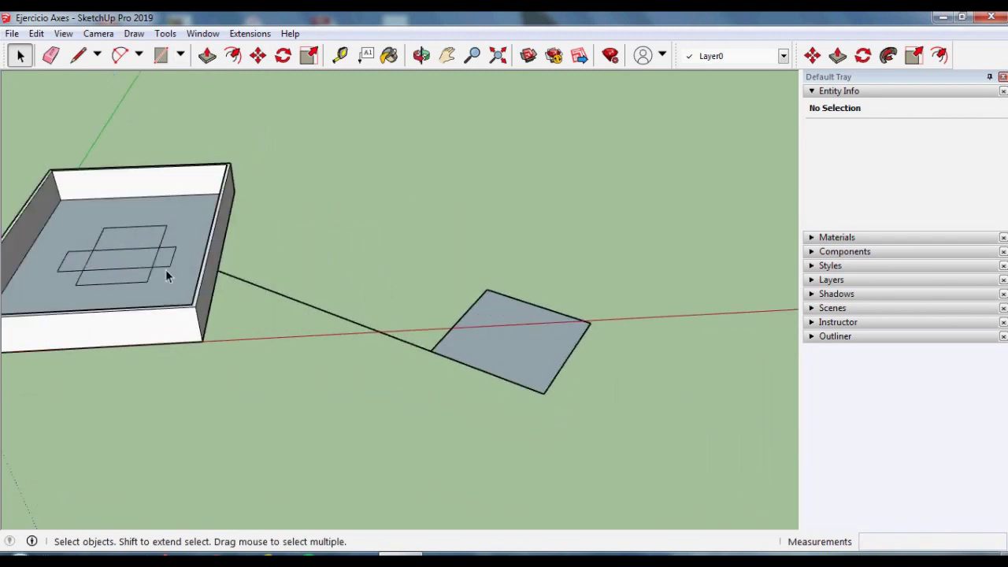
Step: Start a rectangle on the rotated square face, then cancel it
key("r")
left_click(486, 318)
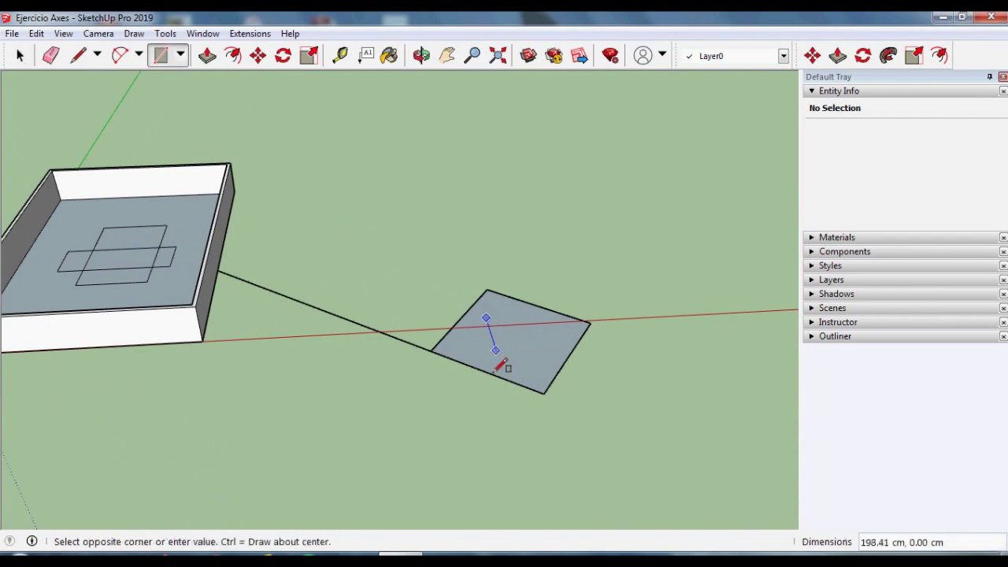
scroll(524, 367, "up", 2)
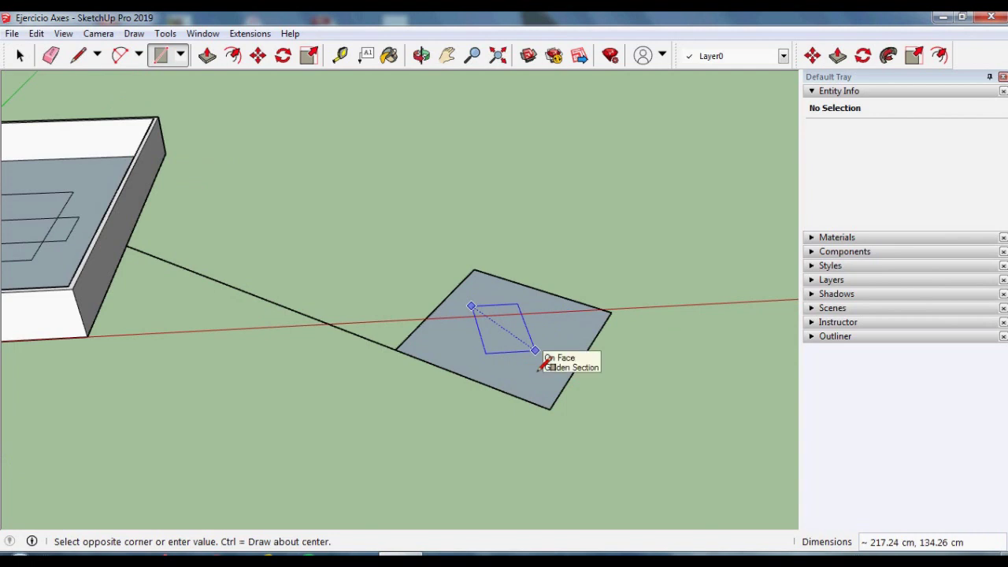
key("space")
mouse_move(458, 382)
middle_mouse_down()
mouse_move(571, 305)
mouse_move(517, 333)
mouse_move(305, 338)
mouse_move(425, 362)
mouse_move(429, 315)
middle_mouse_up()
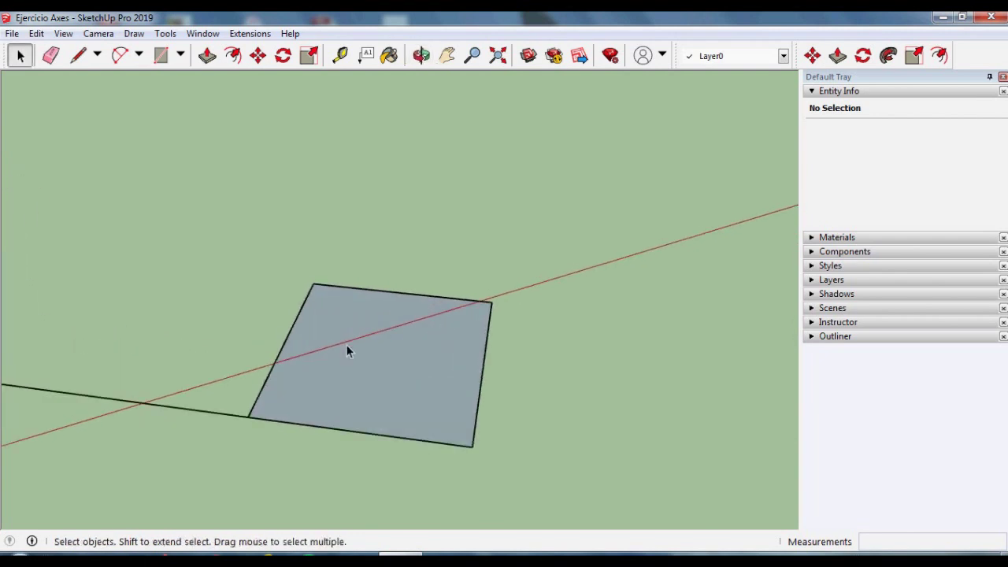
mouse_move(348, 350)
middle_mouse_down()
mouse_move(428, 399)
mouse_move(547, 417)
mouse_move(471, 442)
mouse_move(450, 477)
middle_mouse_up()
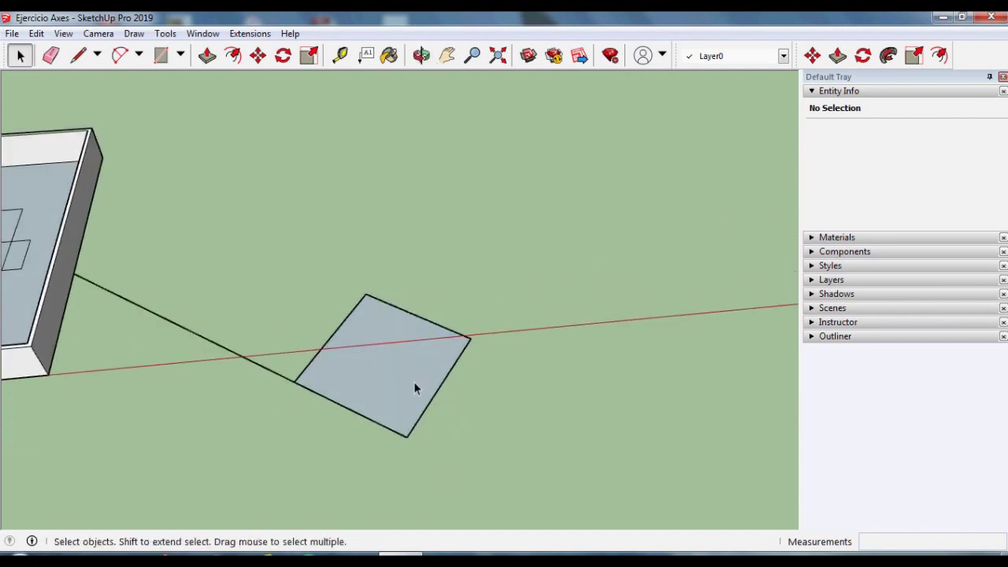
mouse_move(535, 382)
middle_mouse_down()
mouse_move(435, 343)
mouse_move(454, 412)
mouse_move(323, 394)
mouse_move(316, 355)
mouse_move(178, 383)
mouse_move(232, 383)
mouse_move(280, 337)
middle_mouse_up()
scroll(245, 252, "up", 1)
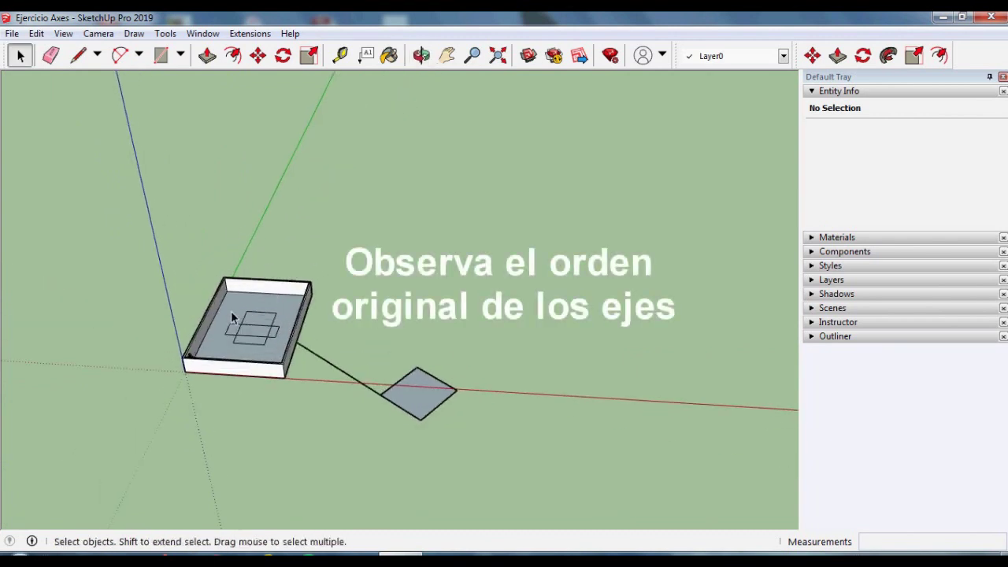
scroll(230, 225, "up", 3)
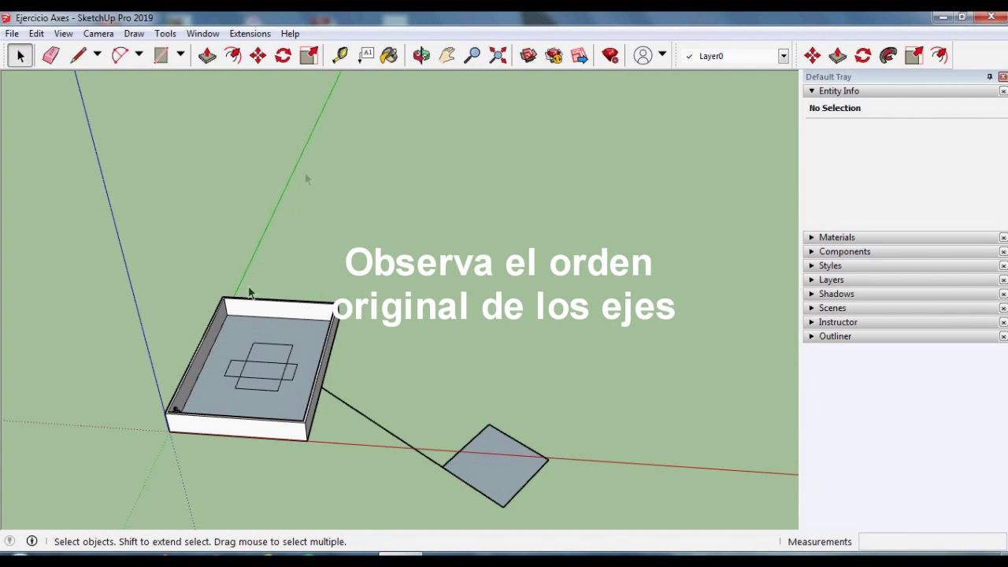
middle_click_drag(370, 456, 270, 465)
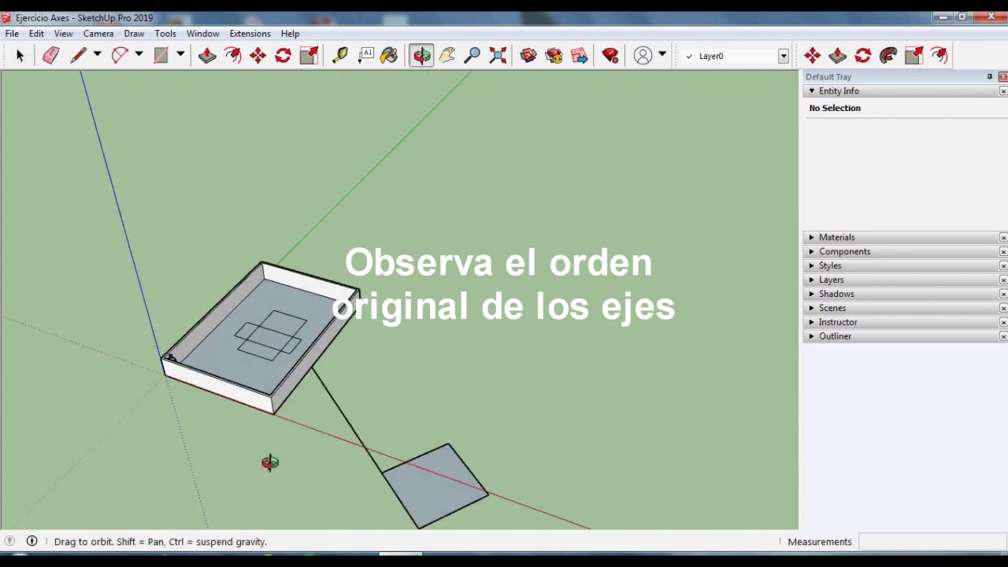
scroll(181, 384, "up", 2)
scroll(181, 384, "up", 2)
mouse_move(181, 383)
middle_mouse_down()
mouse_move(142, 259)
mouse_move(403, 485)
middle_mouse_up()
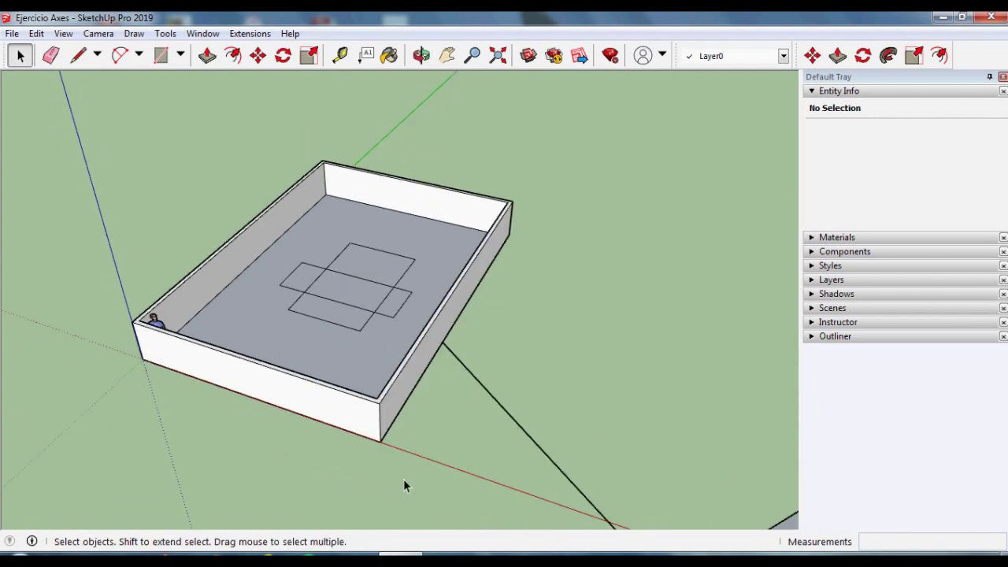
scroll(540, 499, "down", 2)
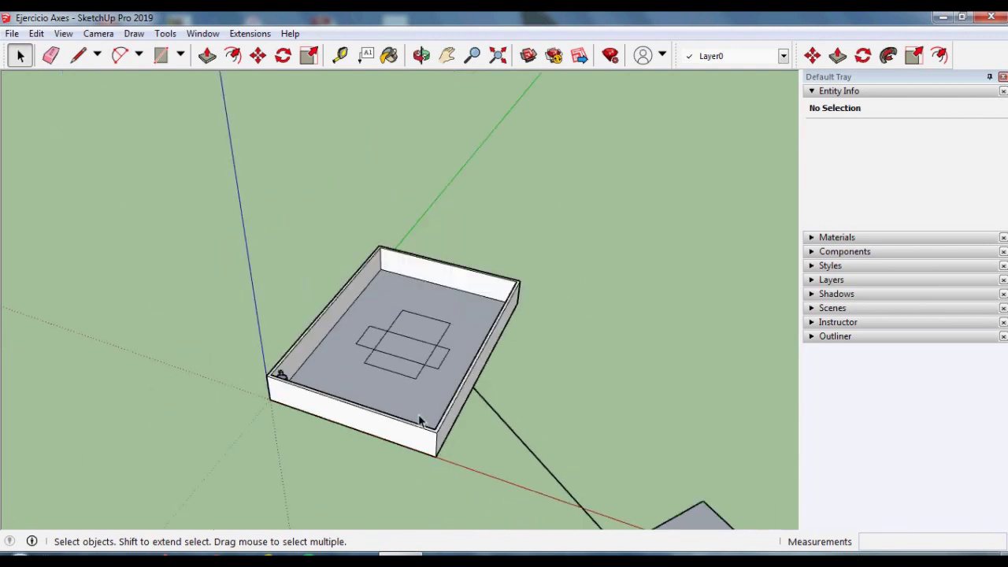
mouse_move(378, 344)
middle_mouse_down()
mouse_move(259, 331)
mouse_move(421, 323)
mouse_move(348, 347)
mouse_move(505, 241)
middle_mouse_up()
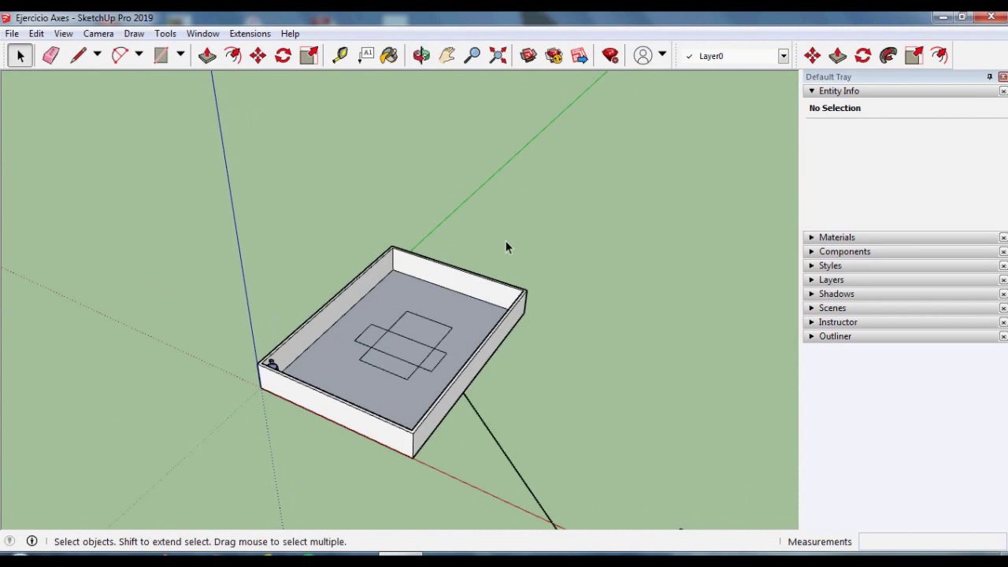
scroll(247, 349, "up", 3)
scroll(342, 322, "down", 4)
scroll(314, 401, "down", 1)
mouse_move(284, 450)
middle_mouse_down()
mouse_move(420, 281)
mouse_move(495, 263)
middle_mouse_up()
scroll(354, 312, "up", 2)
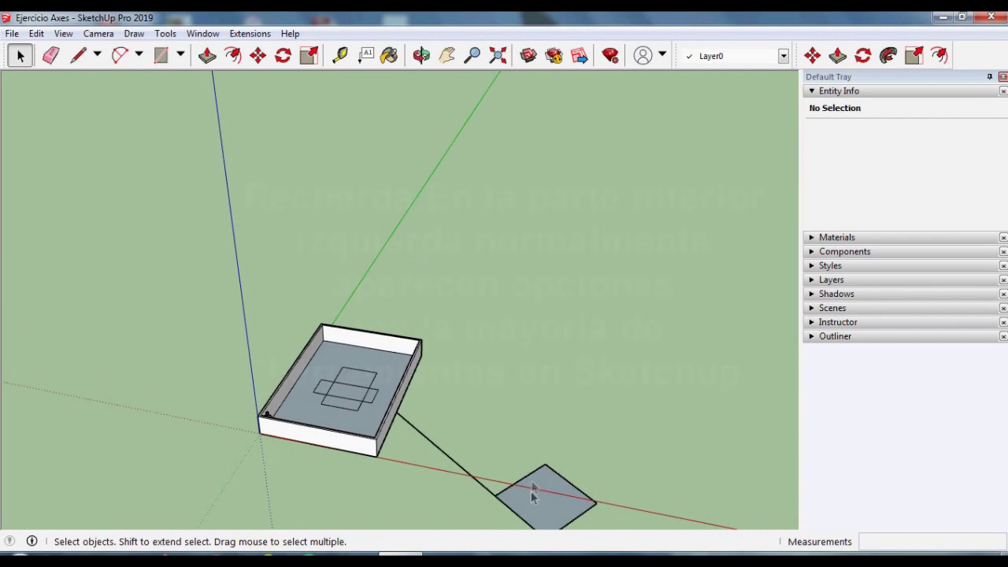
middle_click_drag(542, 502, 694, 393)
mouse_move(642, 446)
middle_mouse_down()
mouse_move(481, 421)
mouse_move(84, 240)
mouse_move(257, 394)
middle_mouse_up()
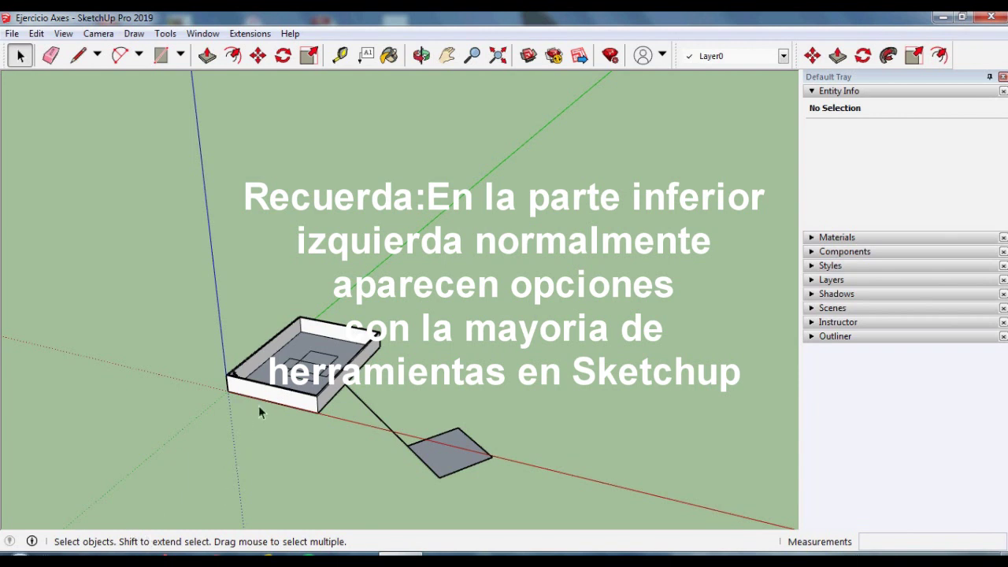
mouse_move(327, 403)
middle_mouse_down()
mouse_move(328, 438)
mouse_move(353, 410)
middle_mouse_up()
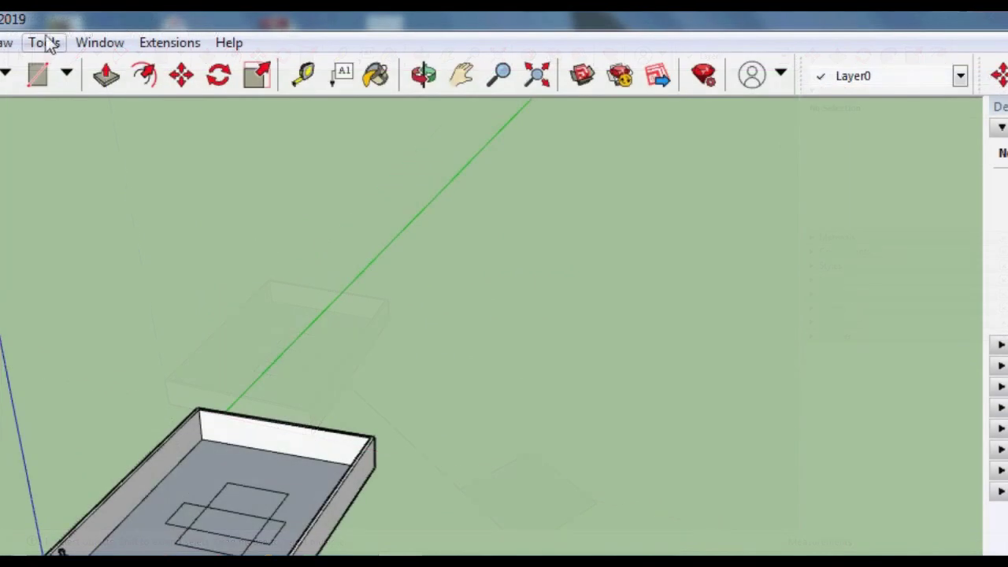
Step: Place the axes origin at the square's corner, red along its lower edge, green along its upper edge
left_click(165, 33)
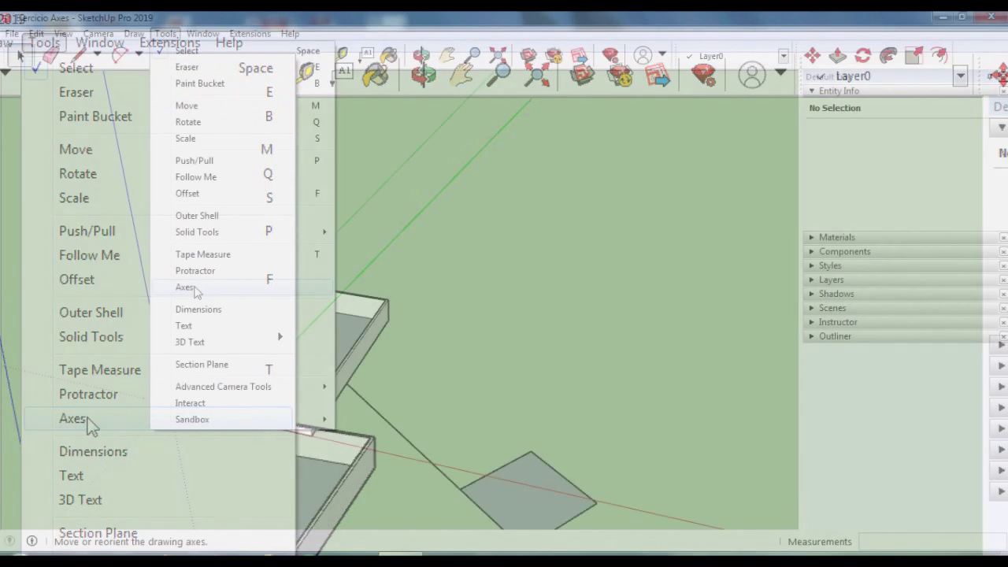
left_click(85, 417)
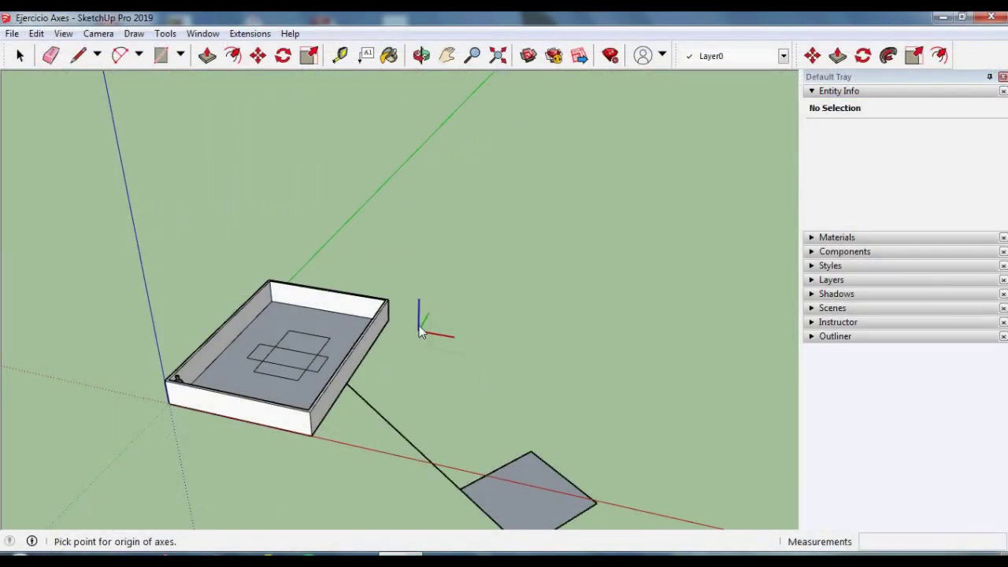
scroll(418, 293, "down", 1)
scroll(461, 462, "up", 2)
scroll(456, 453, "up", 1)
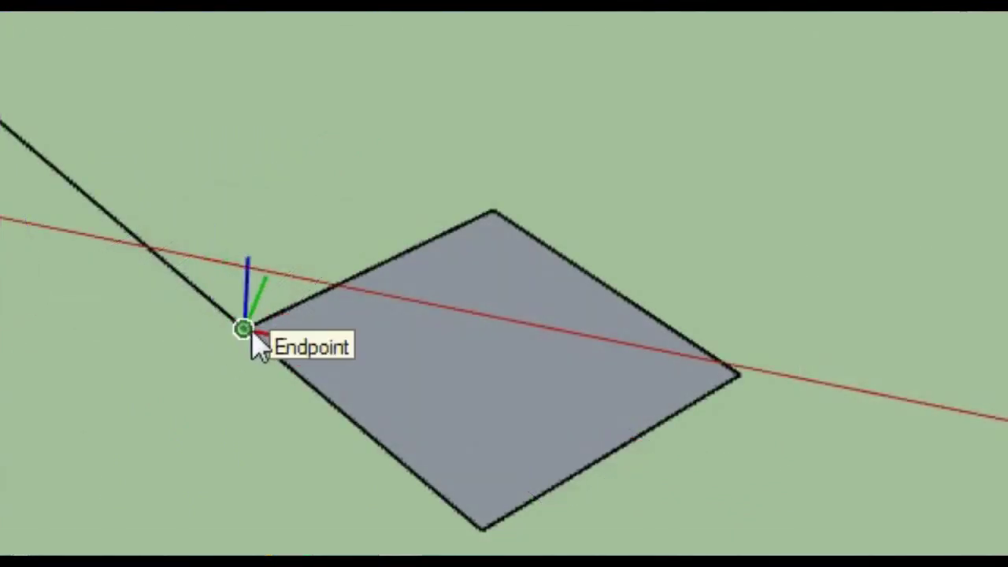
scroll(271, 347, "up", 2)
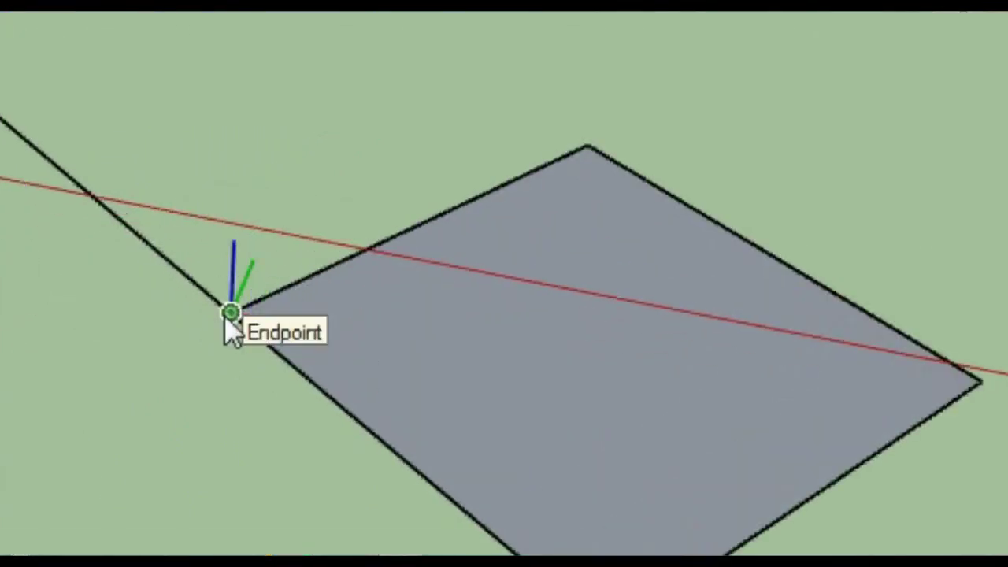
left_click(229, 315)
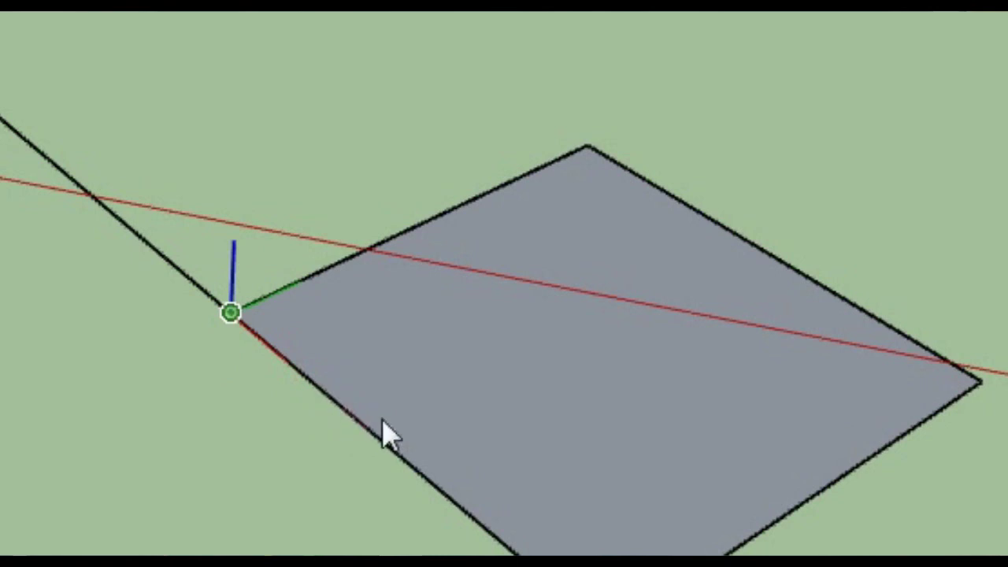
left_click(337, 399)
left_click(395, 240)
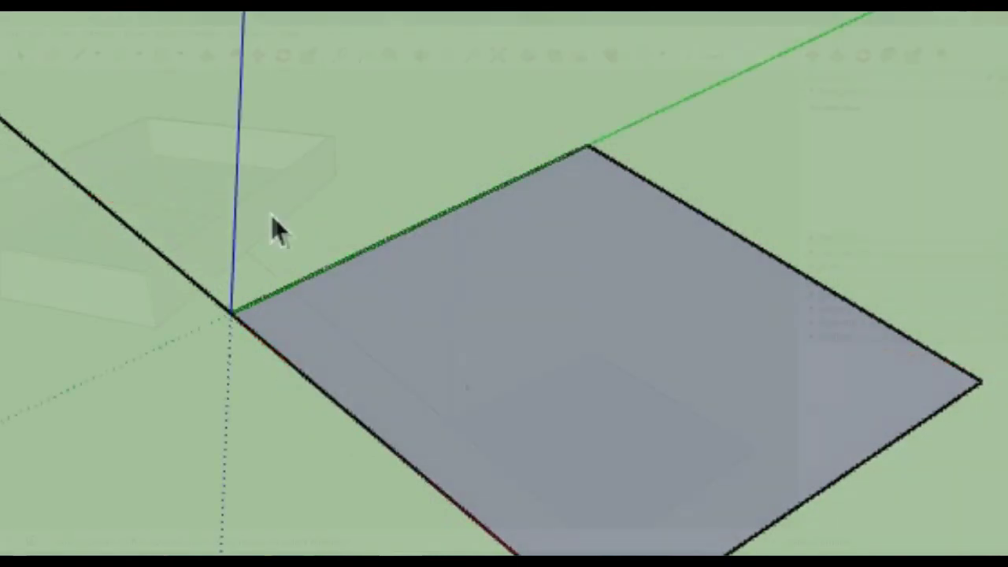
Step: Draw a rectangle inside the square face and a second one crossing it, aligned to the new axes
mouse_move(373, 317)
middle_mouse_down()
mouse_move(497, 414)
mouse_move(546, 291)
middle_mouse_up()
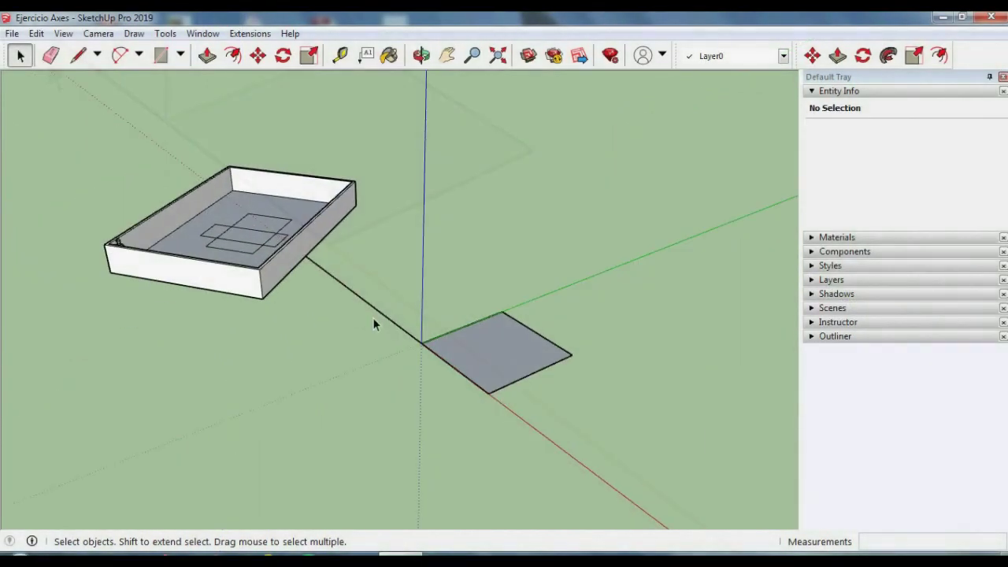
scroll(512, 331, "up", 3)
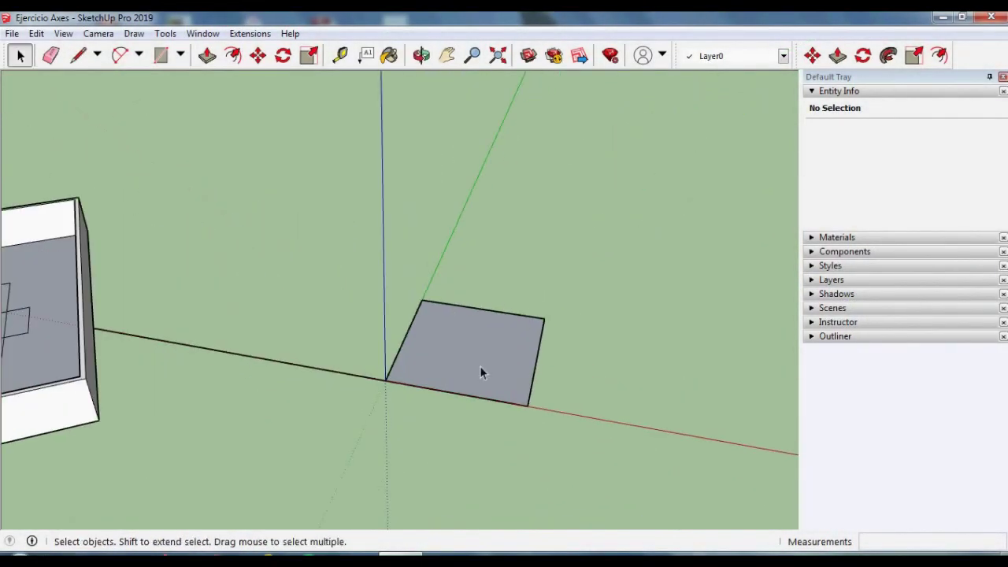
middle_click_drag(480, 366, 509, 434)
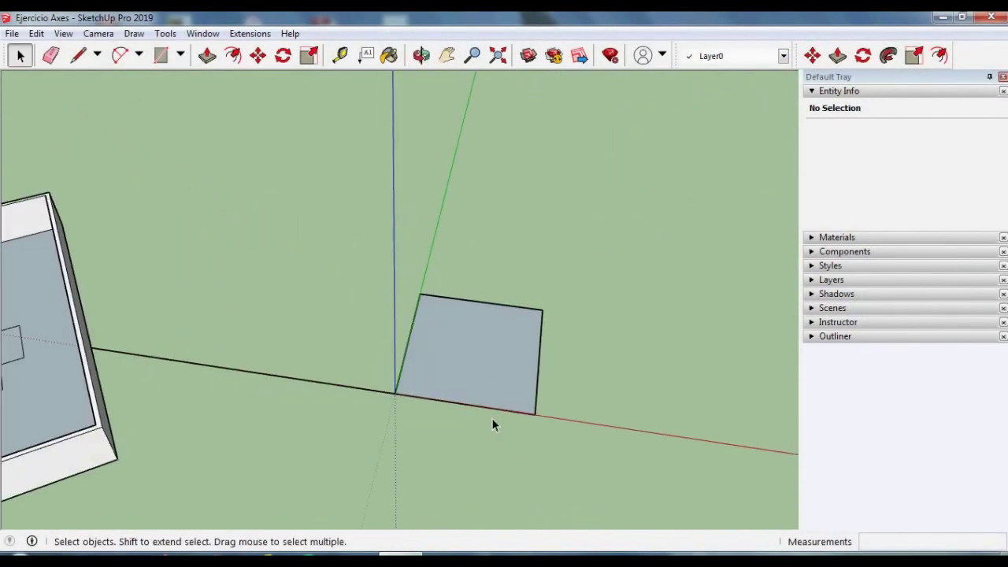
key("r")
left_click(439, 323)
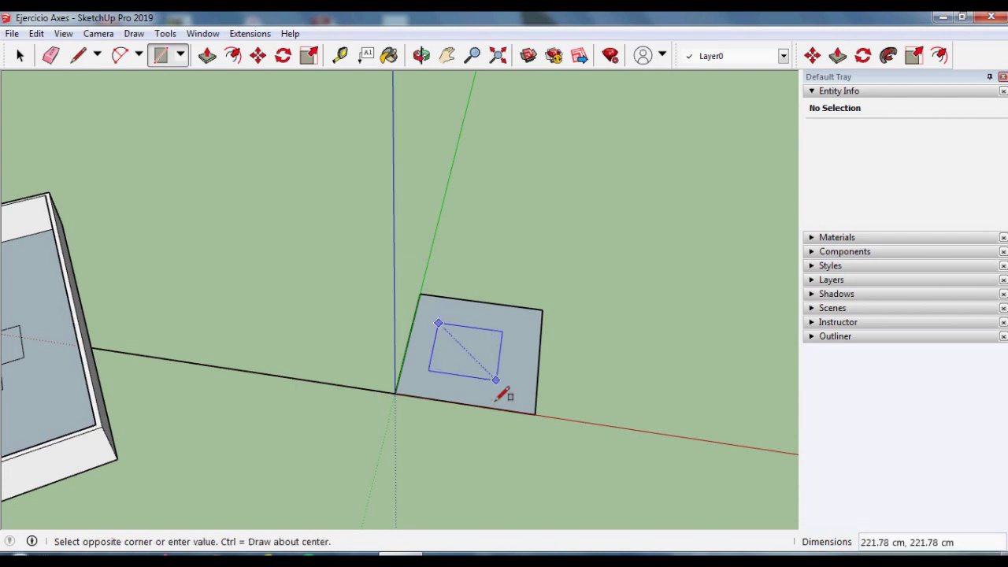
left_click(495, 380)
left_click(468, 320)
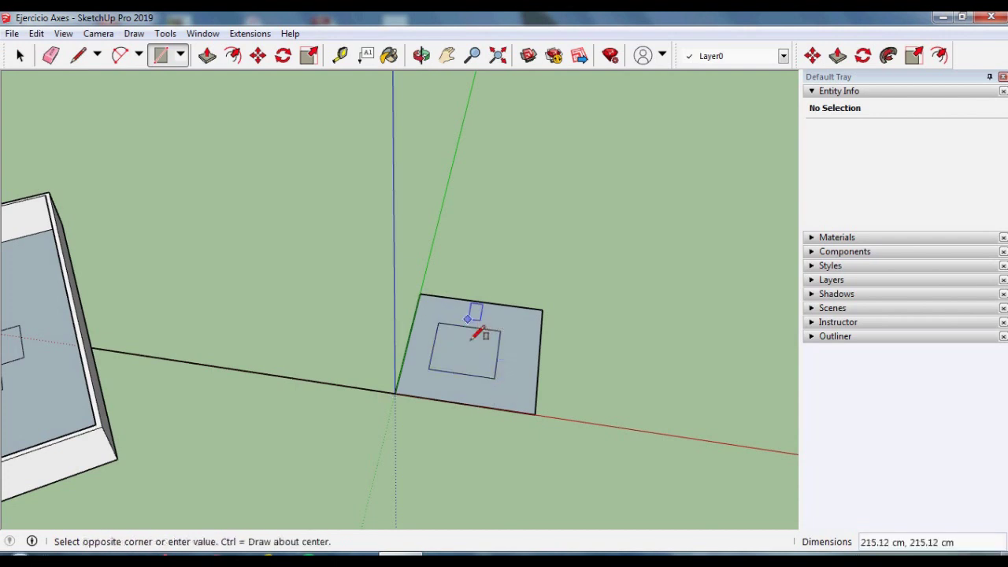
left_click(489, 406)
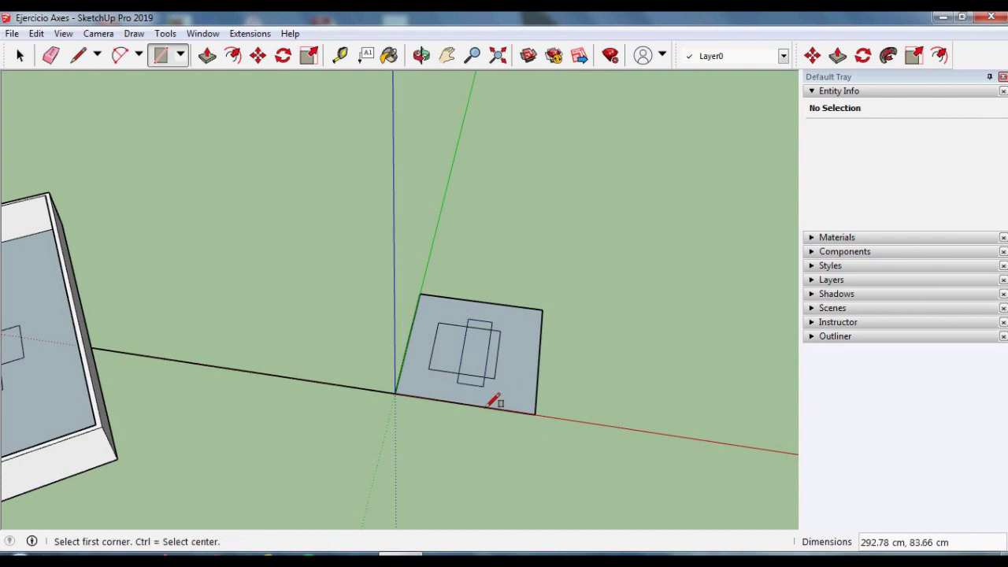
key("space")
mouse_move(490, 442)
middle_mouse_down()
mouse_move(404, 415)
mouse_move(332, 364)
middle_mouse_up()
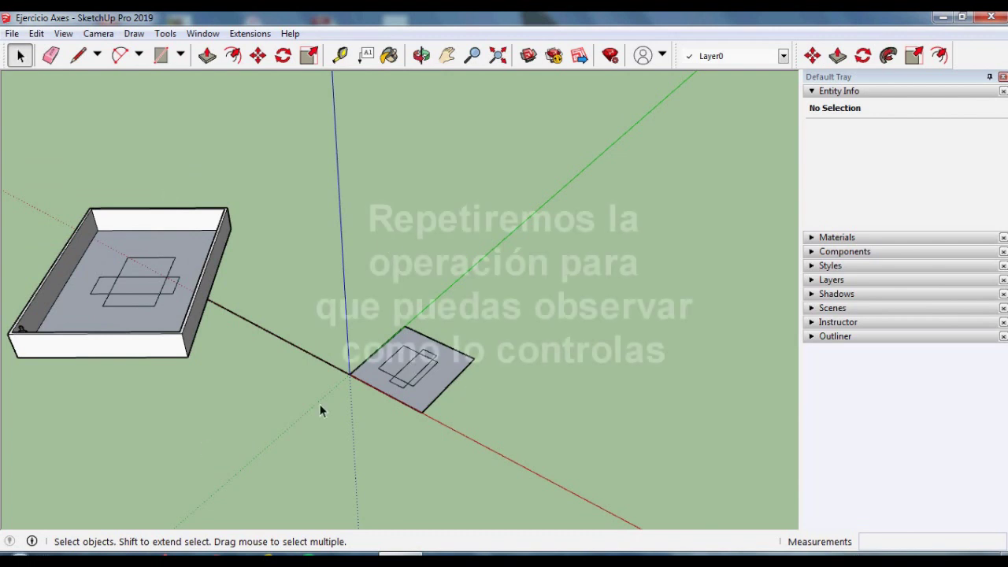
Step: Draw a line from the square face's edge out to a point on the ground
scroll(460, 365, "up", 2)
scroll(451, 358, "up", 2)
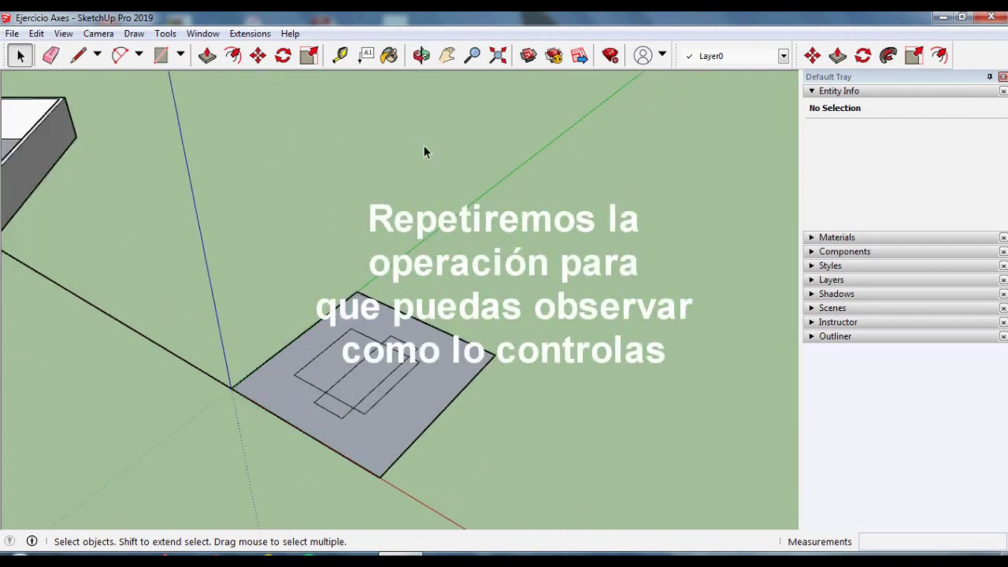
middle_click_drag(542, 359, 474, 389)
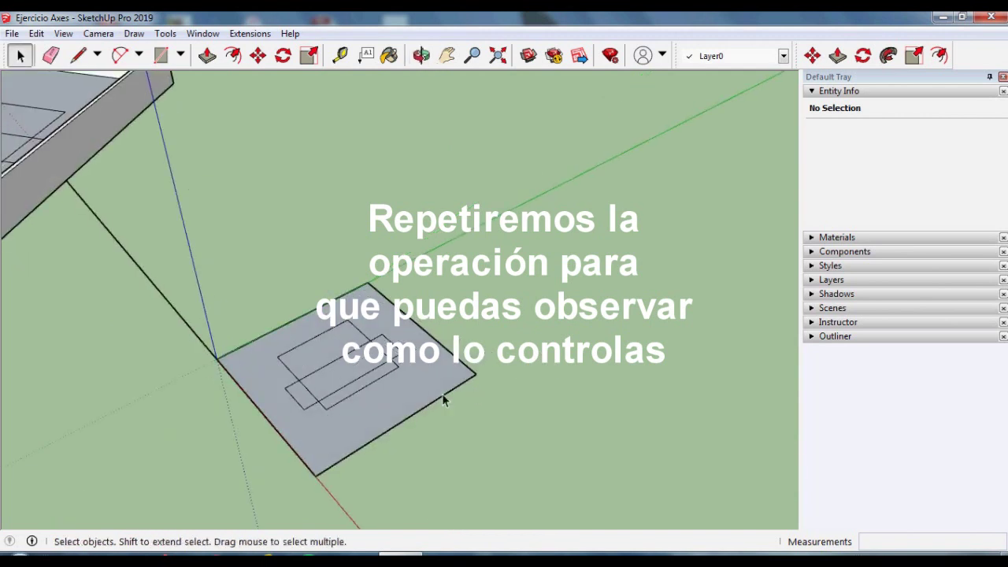
key("l")
left_click(418, 325)
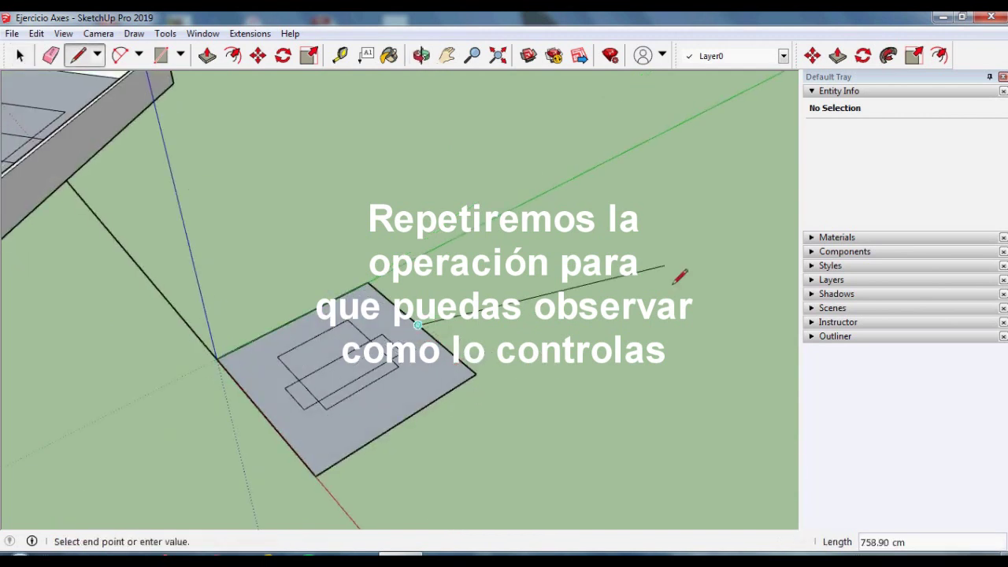
left_click(676, 315)
key("space")
middle_click_drag(588, 416, 393, 407)
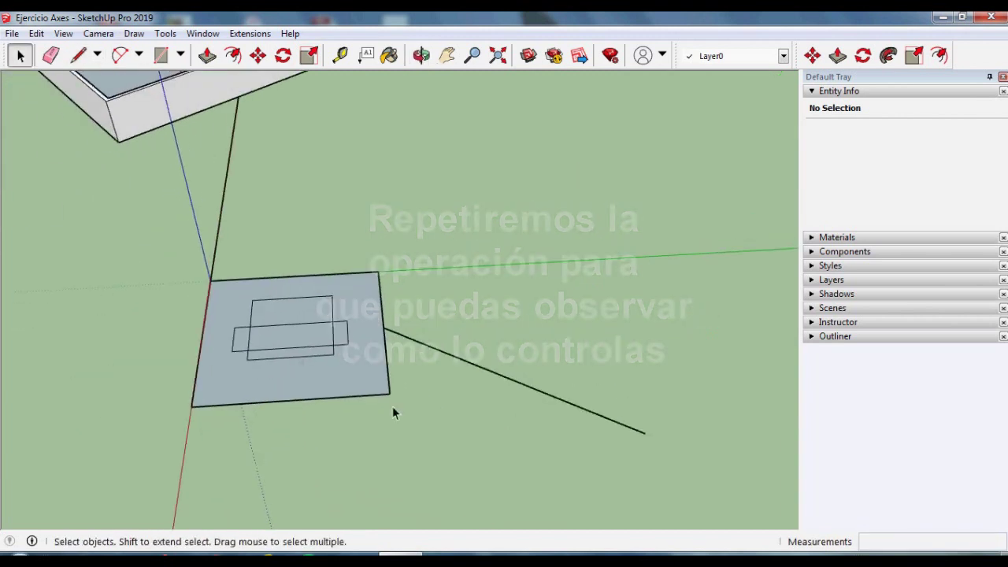
scroll(175, 266, "down", 2)
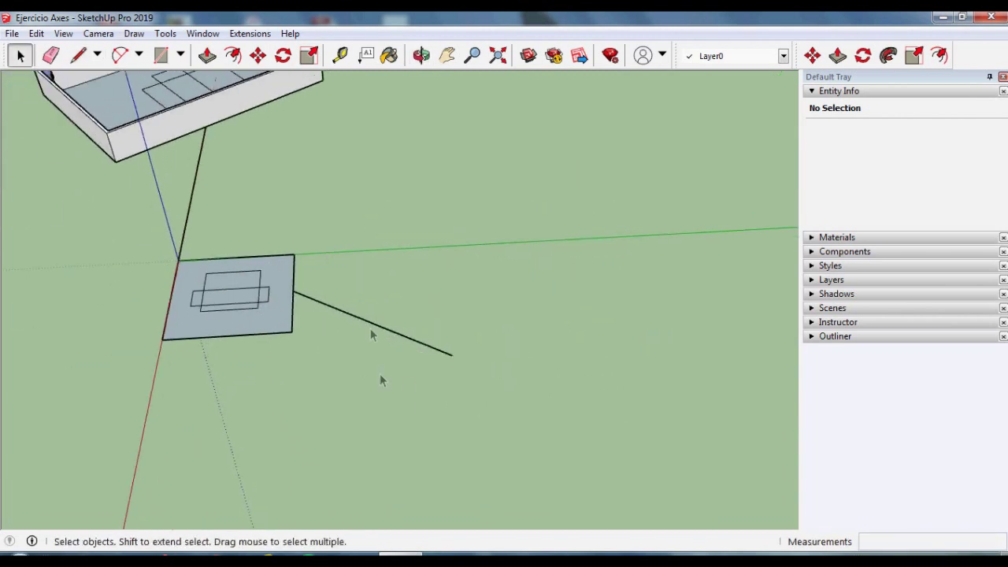
middle_click_drag(409, 374, 273, 251)
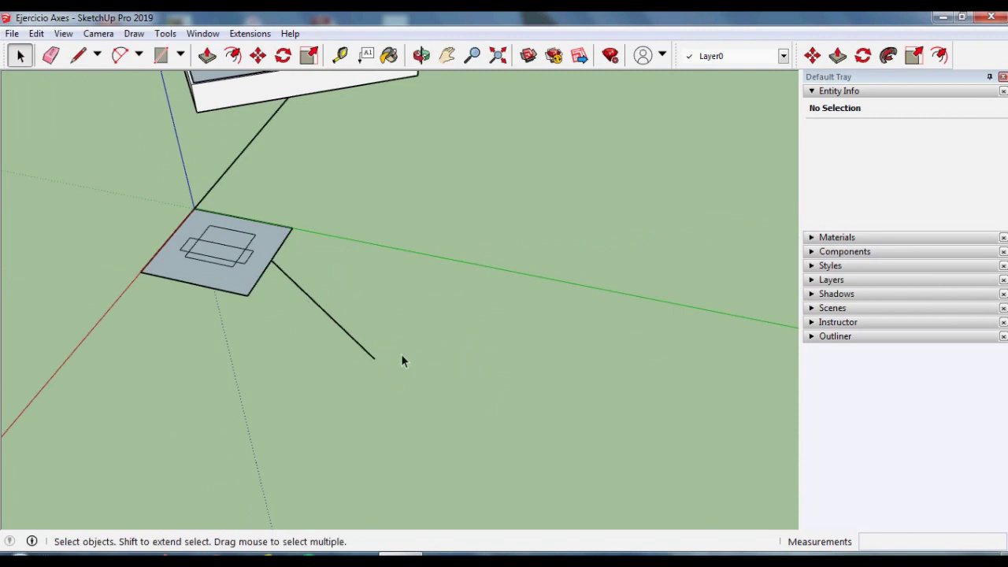
scroll(382, 364, "up", 2)
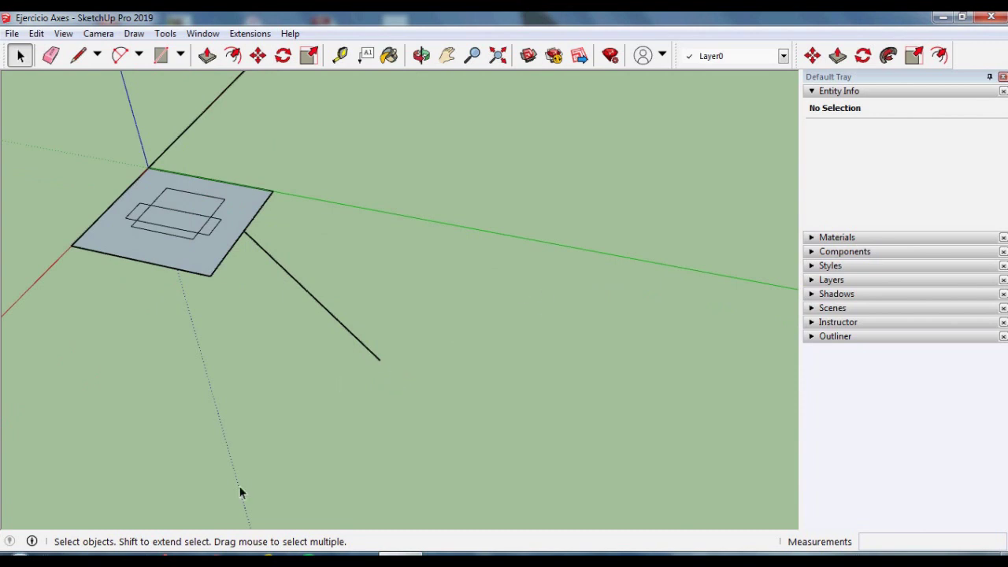
middle_click_drag(360, 371, 366, 392)
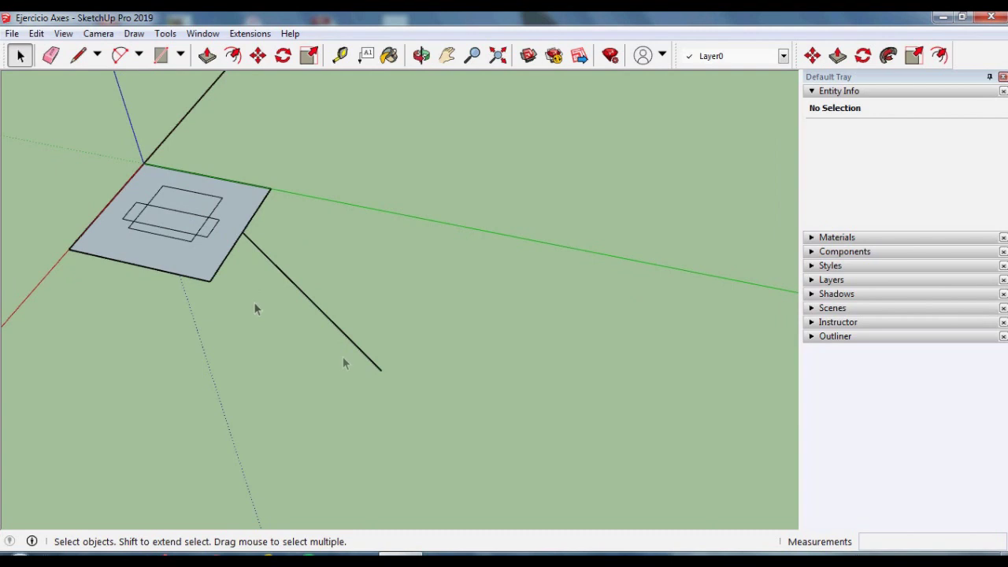
Step: Move the axes origin to the new line's far end, with the green axis along the line
left_click(166, 34)
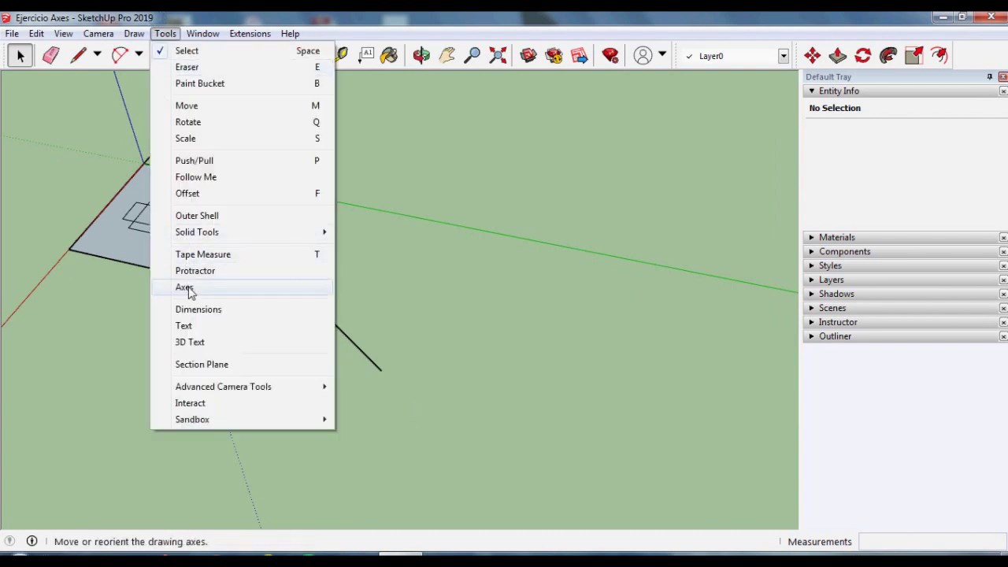
left_click(189, 288)
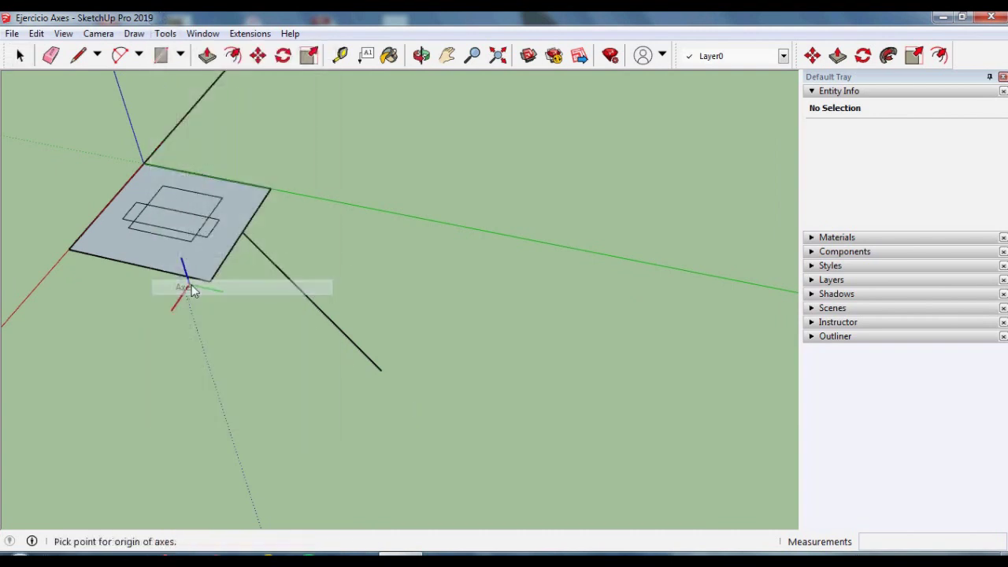
left_click(381, 370)
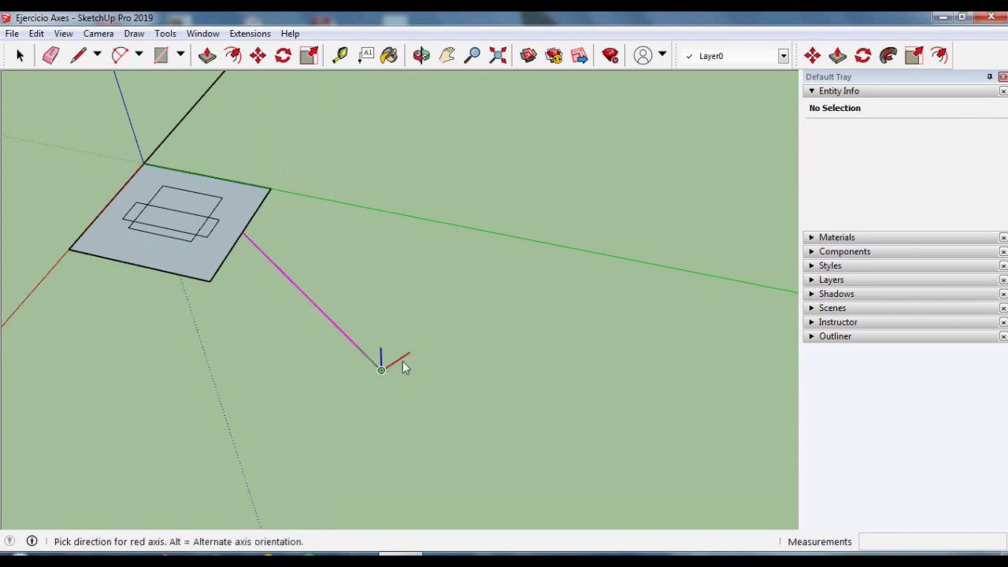
left_click(478, 305)
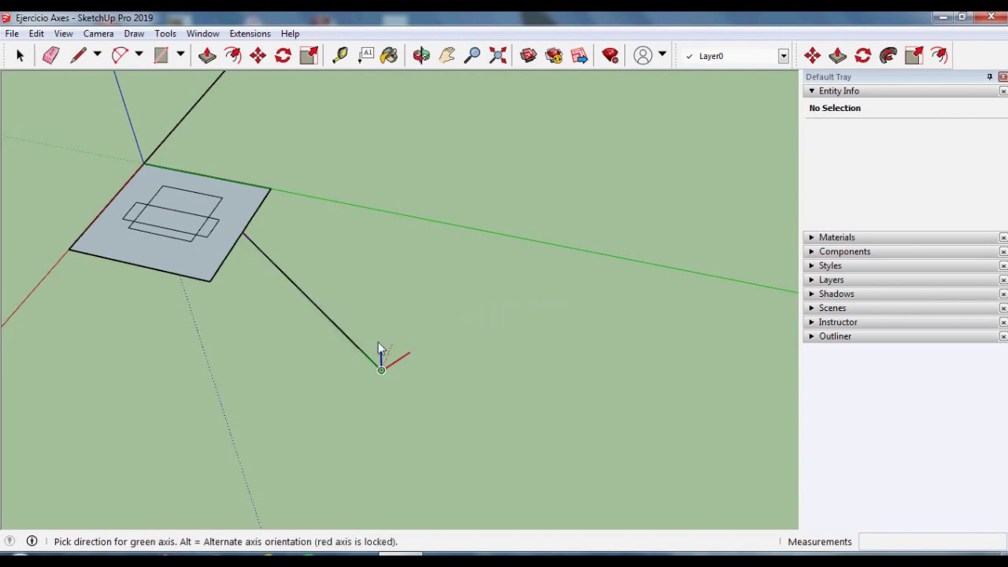
left_click(338, 329)
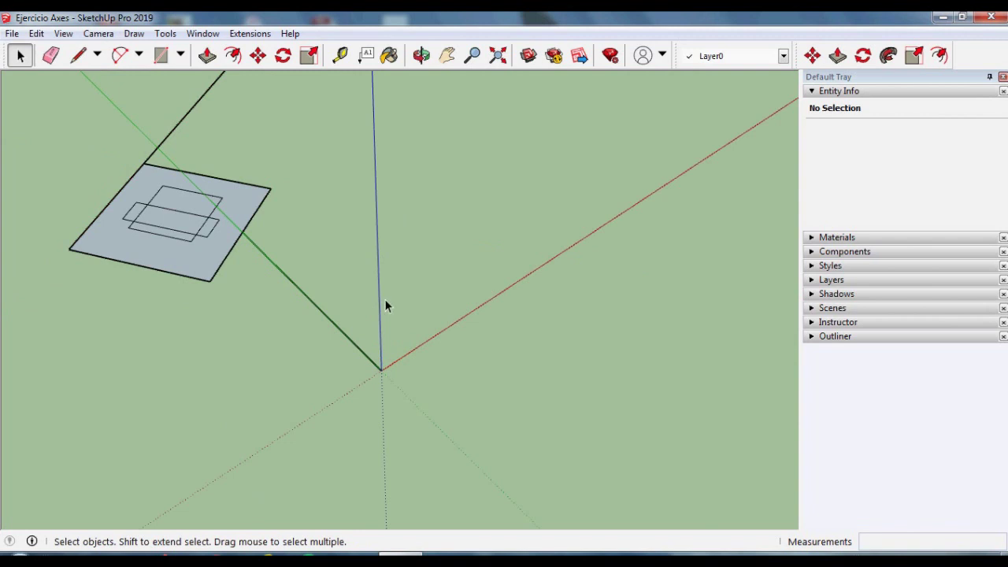
middle_click_drag(512, 371, 305, 381)
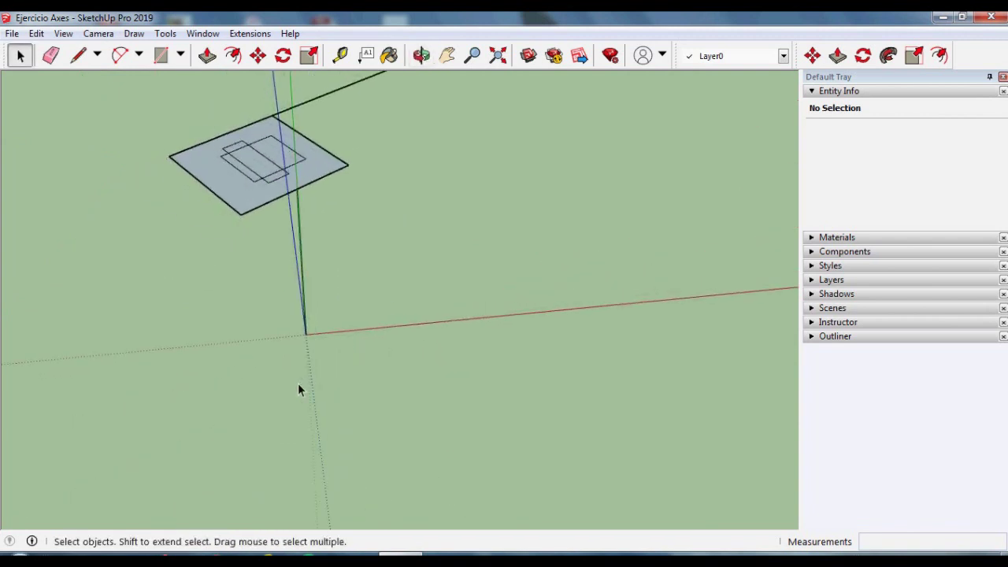
Step: Draw a large rectangle face starting at the new axes origin
key("r")
left_click(306, 335)
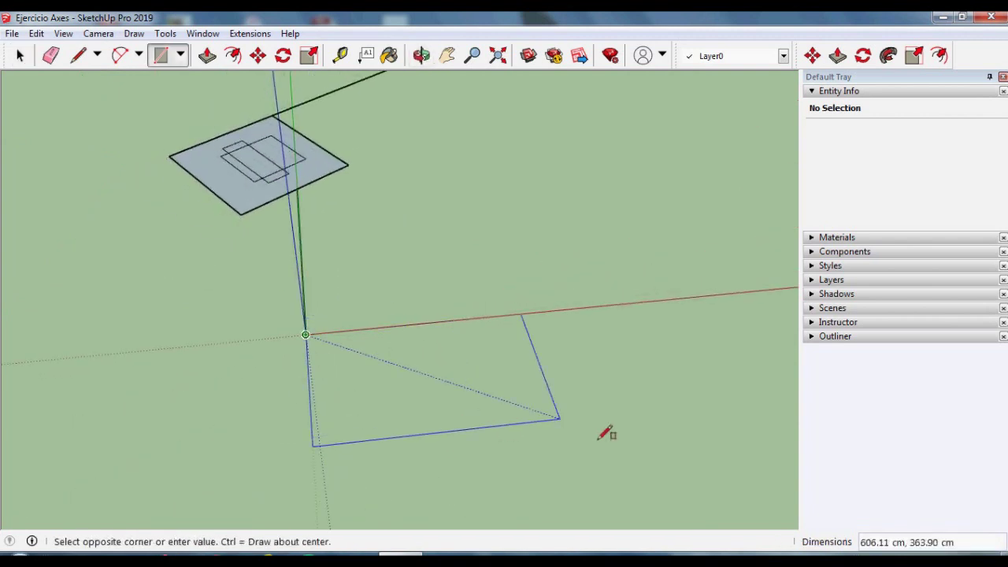
left_click(679, 403)
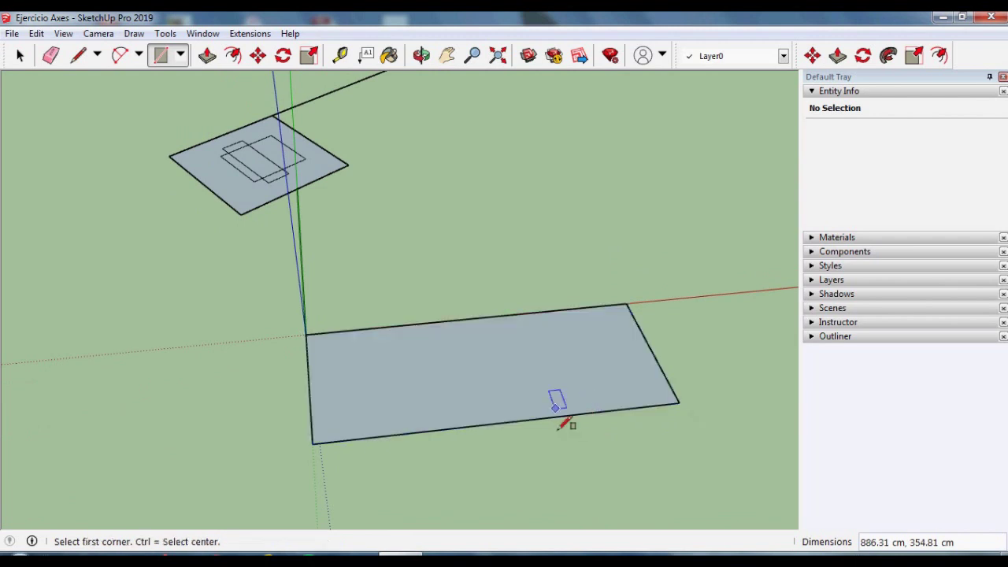
Step: Offset the new rectangle face's edges 12 cm inward
key("f")
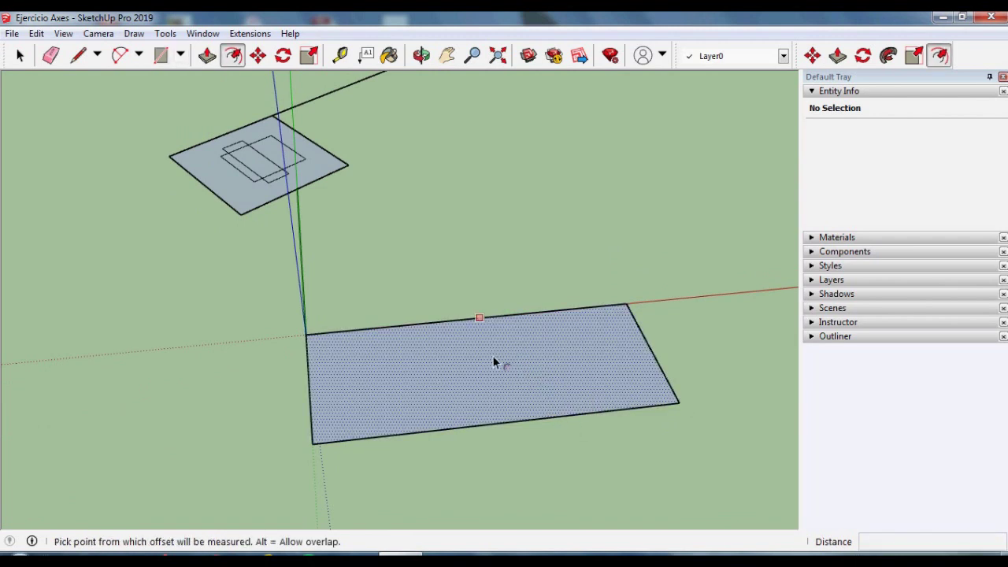
left_click(492, 356)
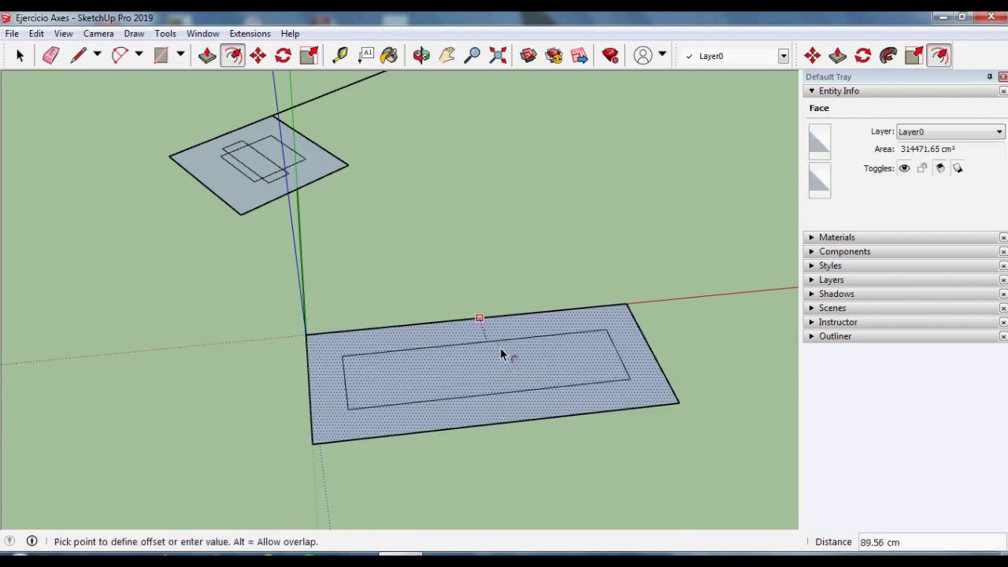
type("12")
key("Return")
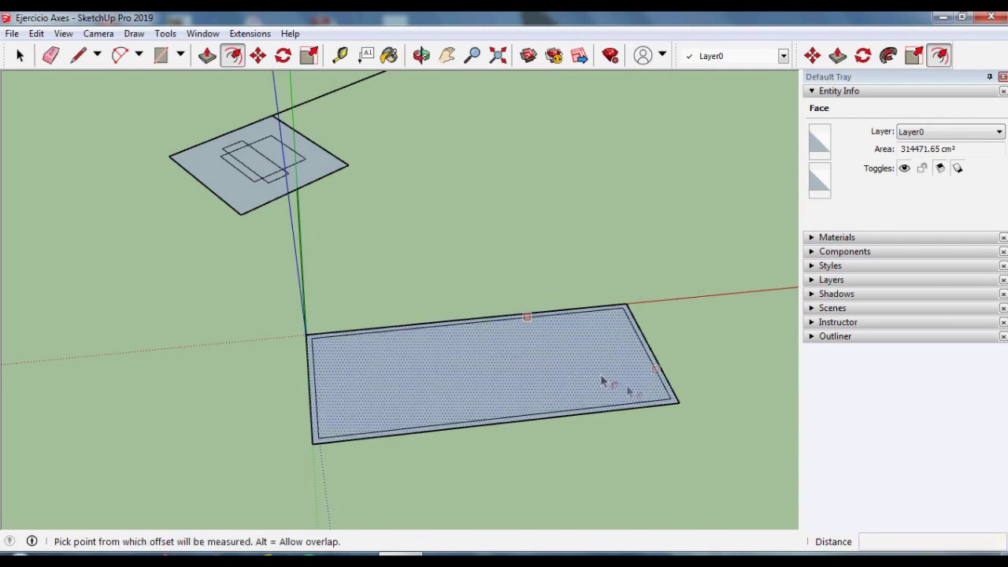
scroll(670, 409, "up", 2)
scroll(690, 421, "up", 2)
scroll(677, 403, "up", 1)
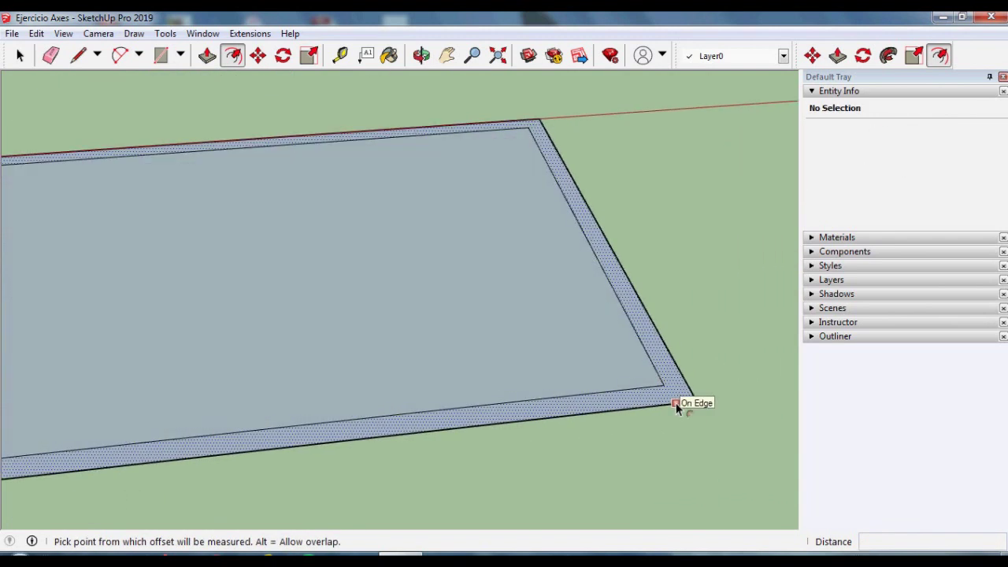
Step: Push/Pull the 12 cm outer ring upward to raise the second box's walls
key("p")
left_click_drag(682, 396, 682, 289)
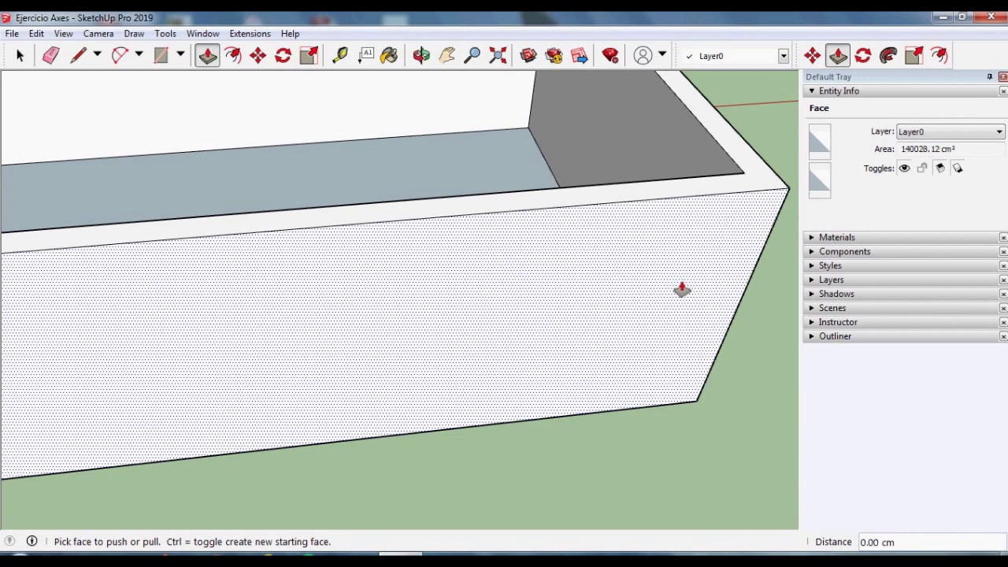
scroll(630, 323, "down", 2)
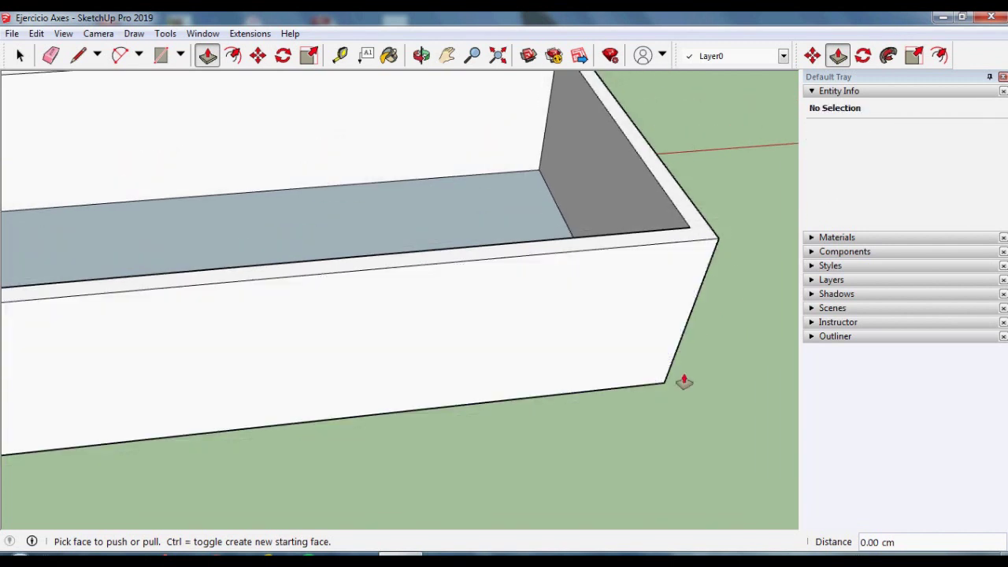
scroll(673, 424, "down", 1)
scroll(666, 430, "down", 1)
key("space")
scroll(608, 465, "down", 2)
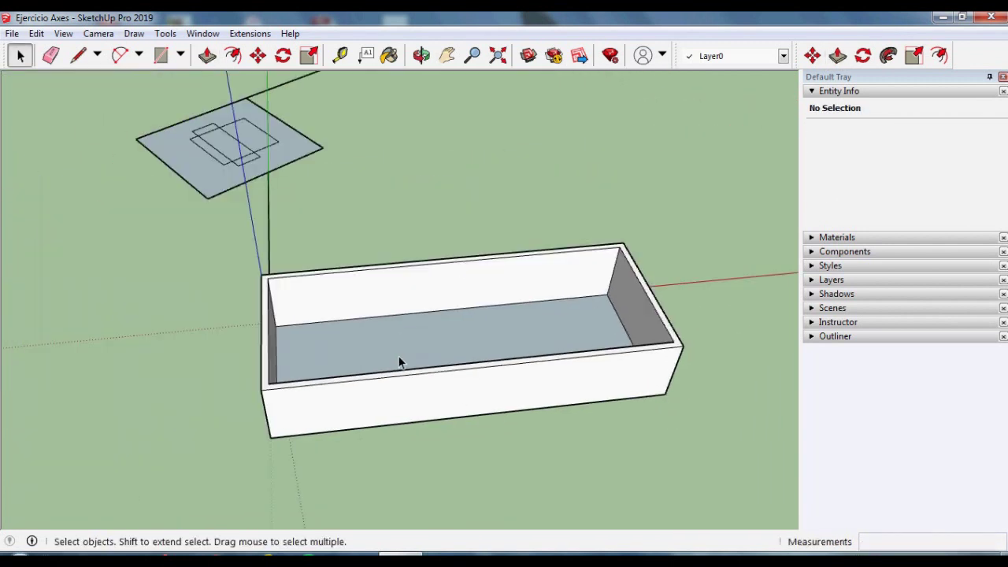
middle_click_drag(464, 399, 494, 391)
scroll(454, 303, "up", 1)
scroll(485, 347, "down", 1)
scroll(411, 276, "down", 2)
scroll(411, 276, "down", 1)
scroll(468, 376, "up", 2)
Step: Place the axes origin on the square's corner, with red and green axes along its edges
mouse_move(463, 383)
middle_mouse_down()
mouse_move(484, 371)
mouse_move(419, 347)
middle_mouse_up()
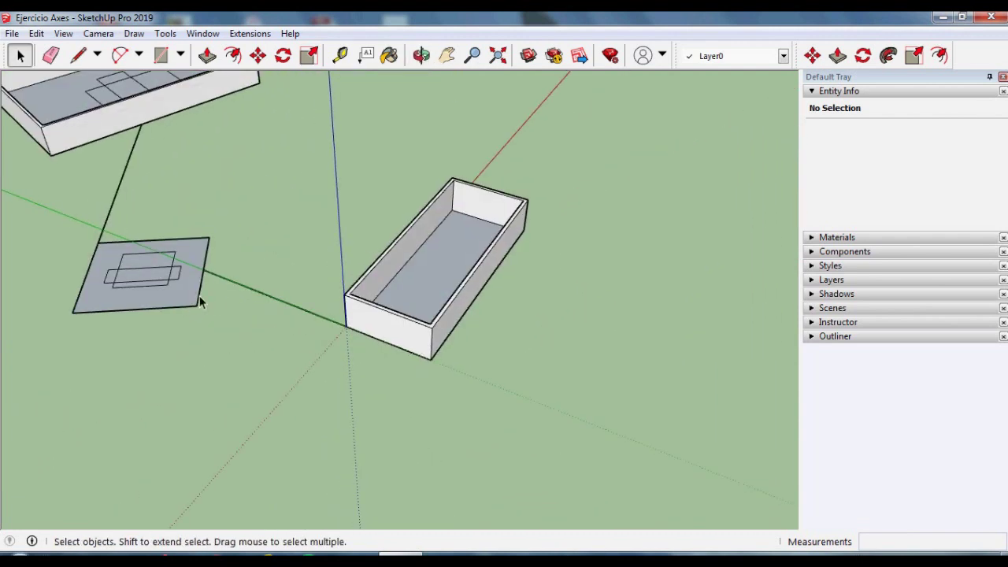
middle_click_drag(304, 299, 198, 255)
scroll(220, 233, "up", 4)
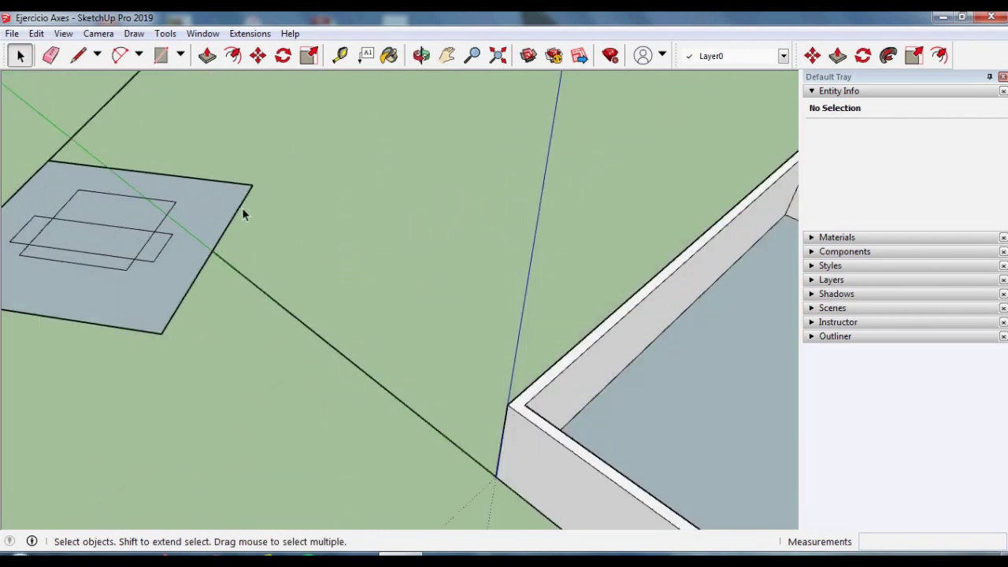
left_click(165, 34)
left_click(207, 290)
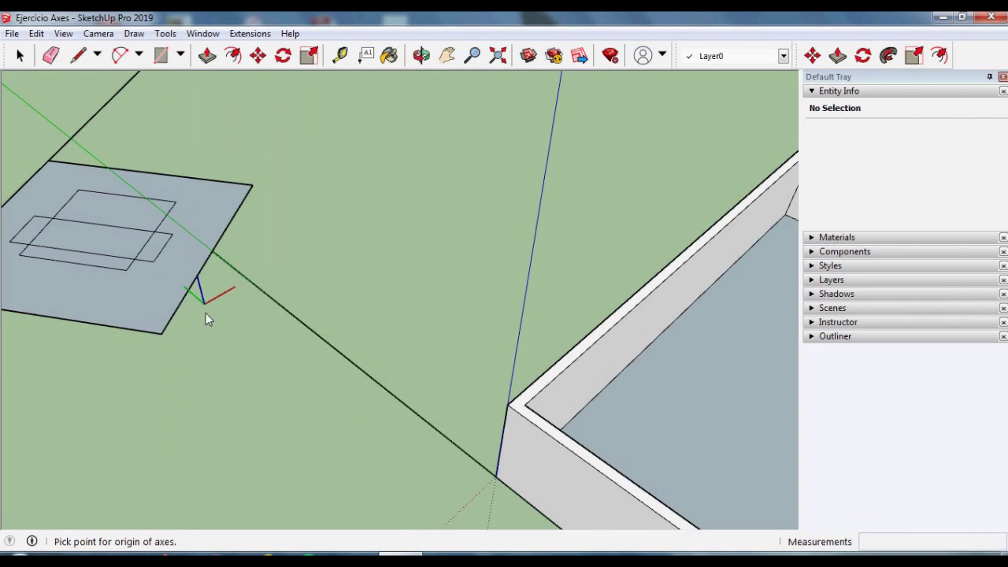
left_click(161, 335)
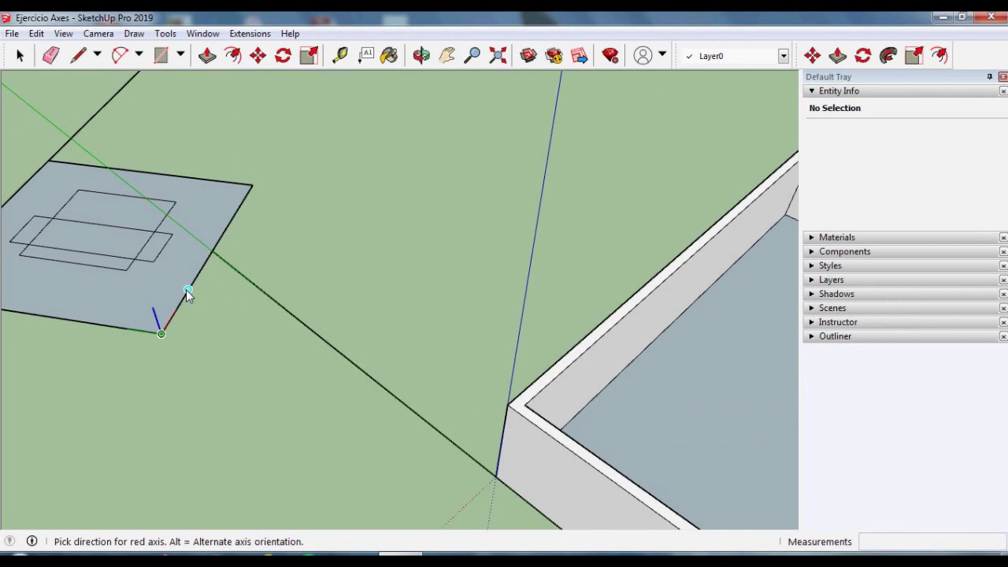
left_click(187, 292)
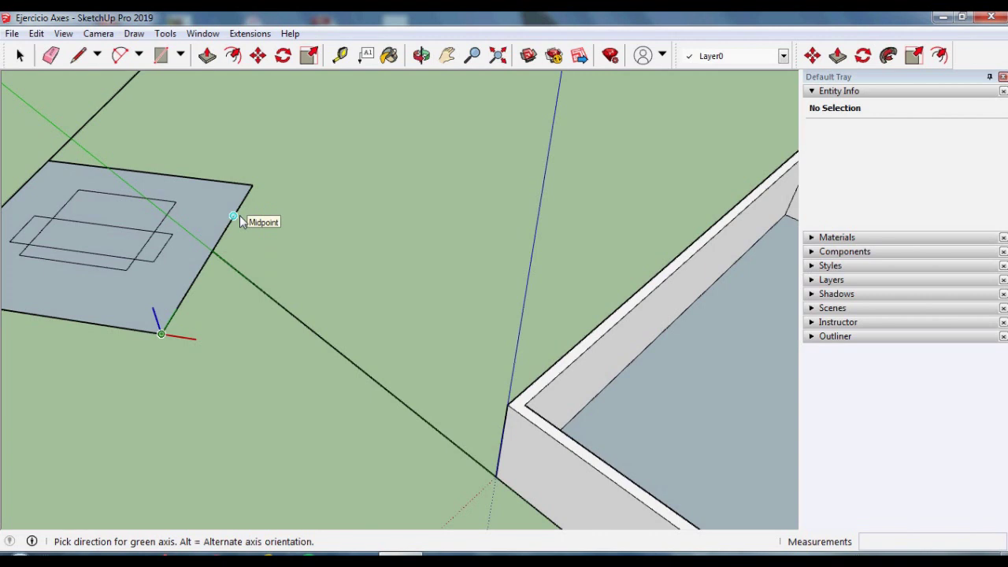
middle_click_drag(239, 225, 39, 278)
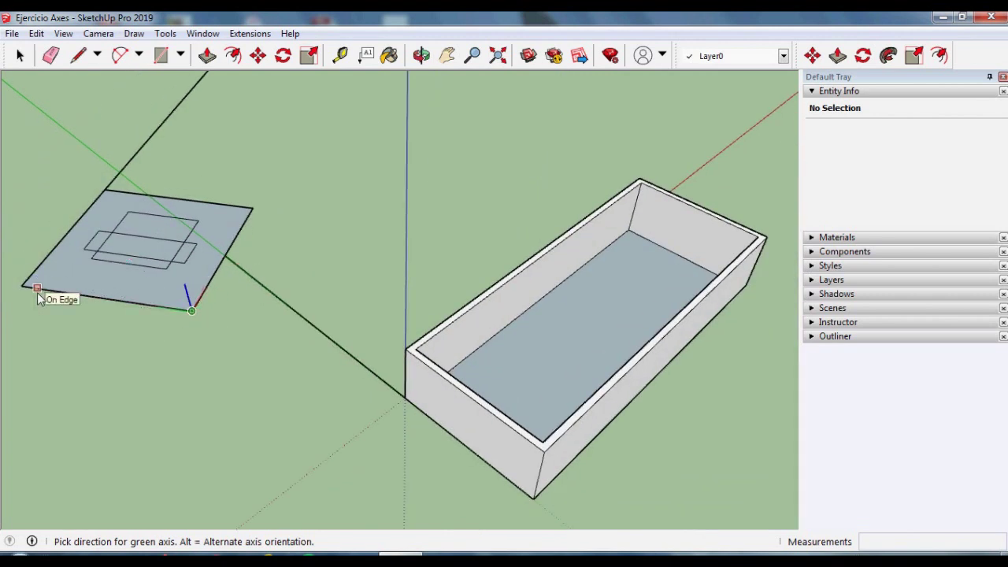
left_click(37, 295)
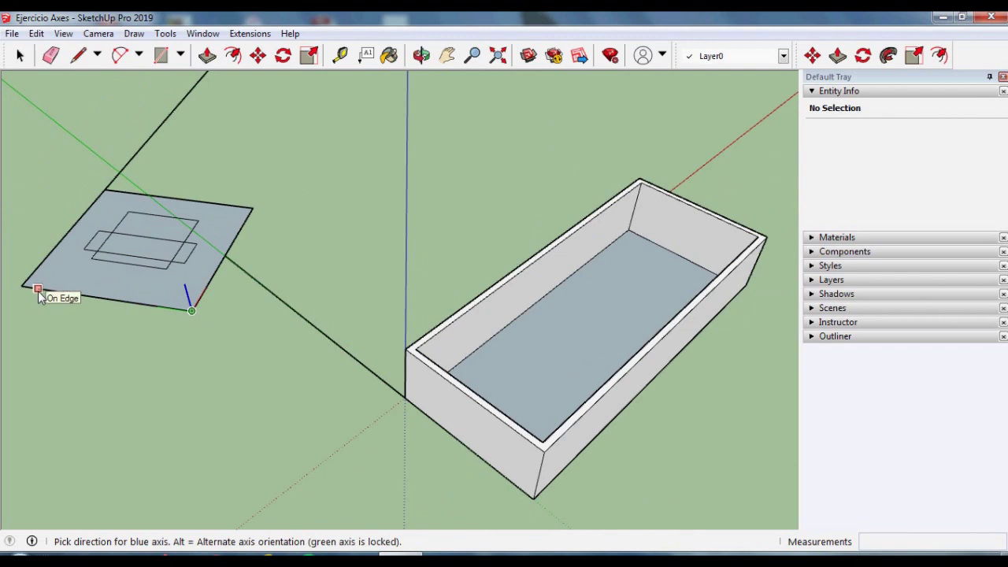
left_click(38, 292)
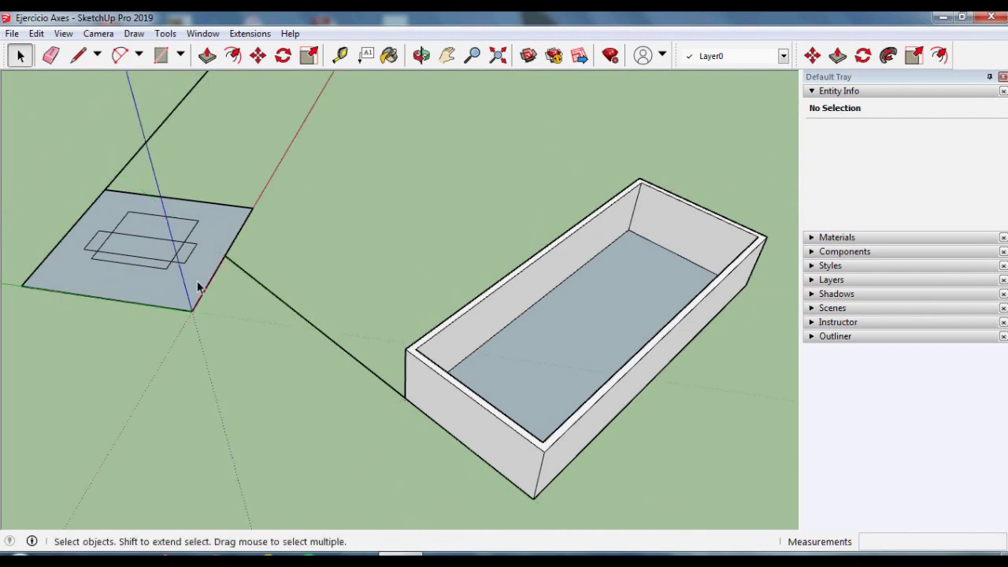
middle_click_drag(512, 340, 325, 409)
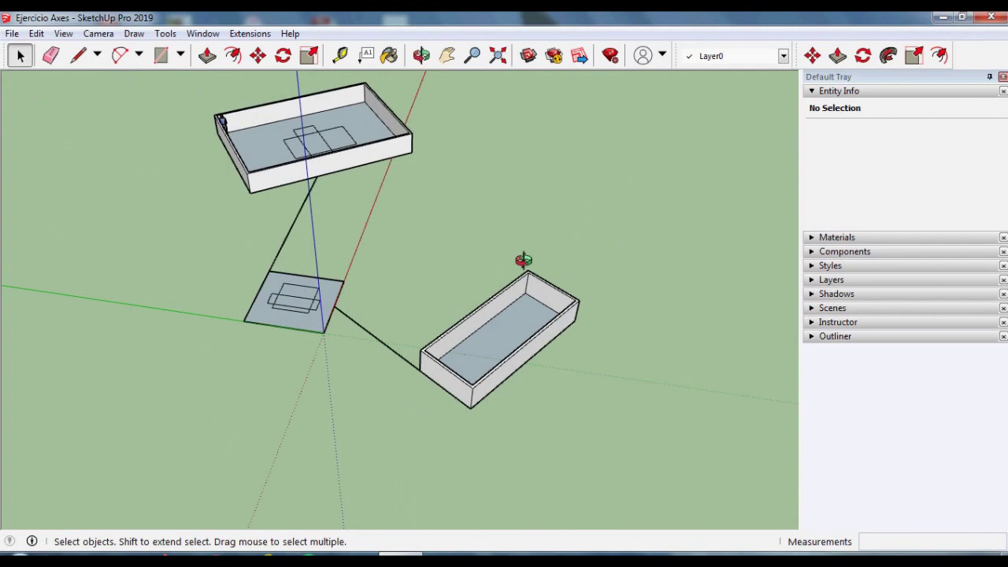
middle_click_drag(525, 259, 192, 281)
mouse_move(394, 158)
middle_mouse_down()
mouse_move(434, 367)
mouse_move(279, 360)
middle_mouse_up()
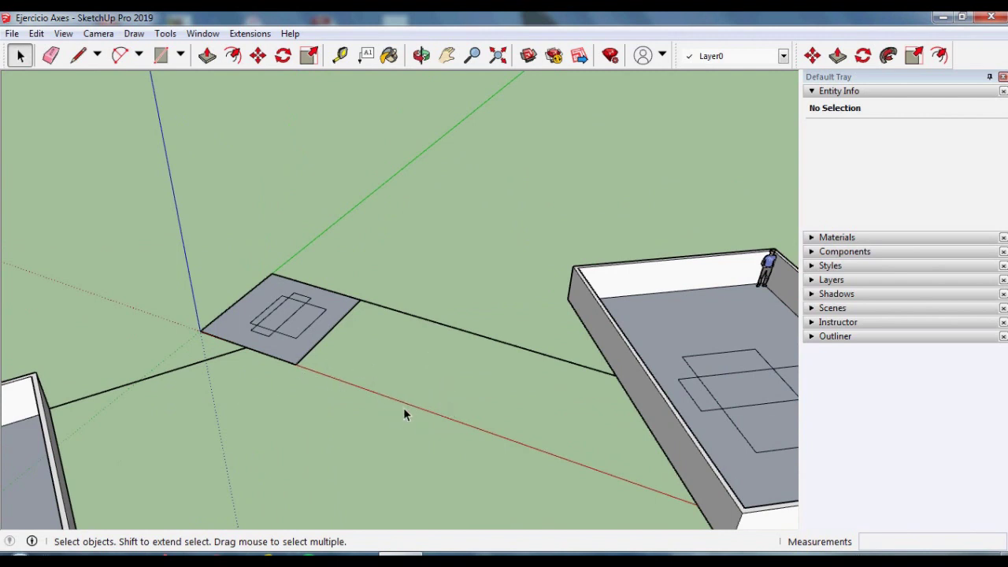
middle_click_drag(219, 414, 149, 383)
scroll(221, 312, "up", 2)
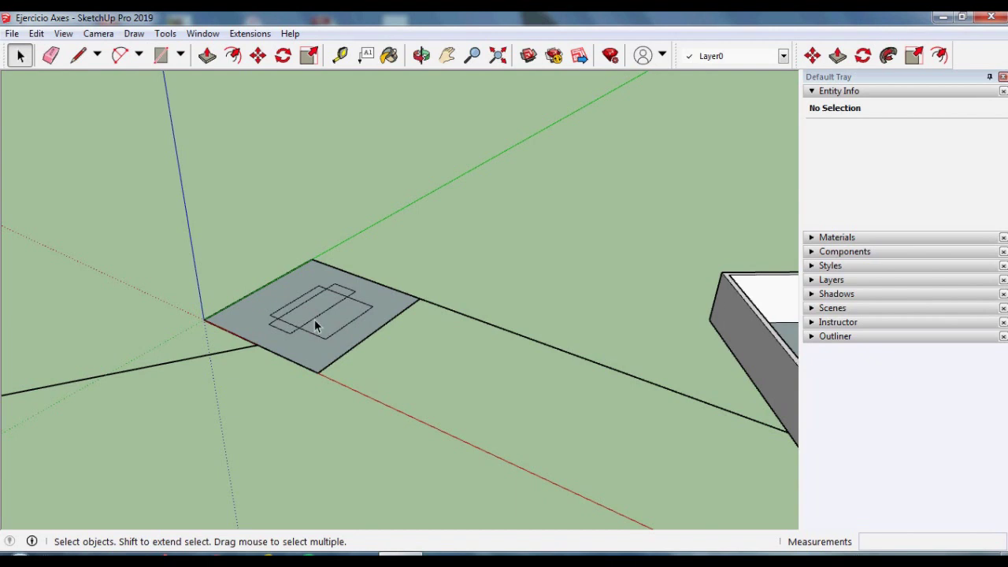
mouse_move(332, 387)
middle_mouse_down()
mouse_move(507, 378)
mouse_move(352, 380)
middle_mouse_up()
scroll(281, 353, "down", 3)
scroll(352, 376, "down", 2)
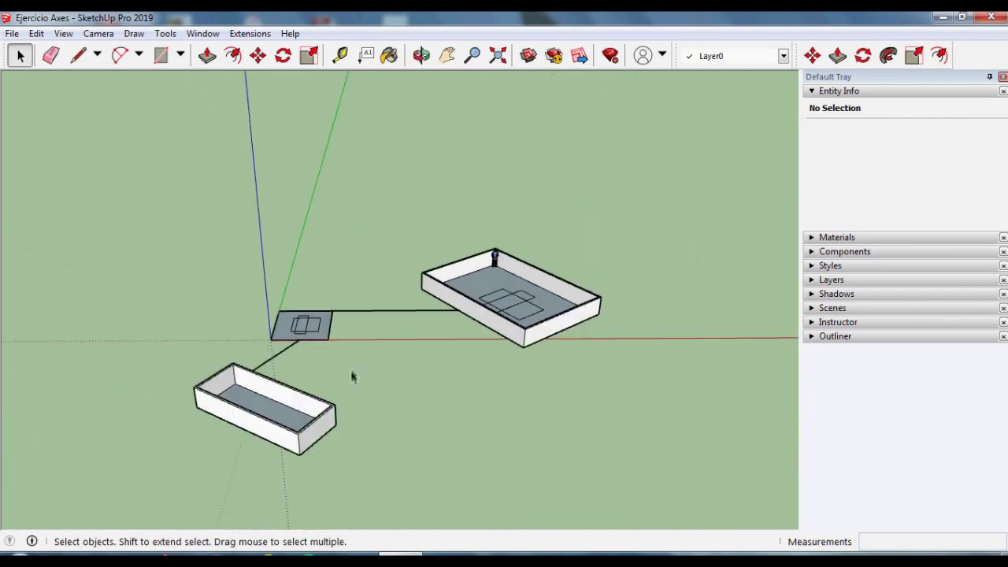
scroll(331, 485, "up", 2)
scroll(331, 451, "up", 1)
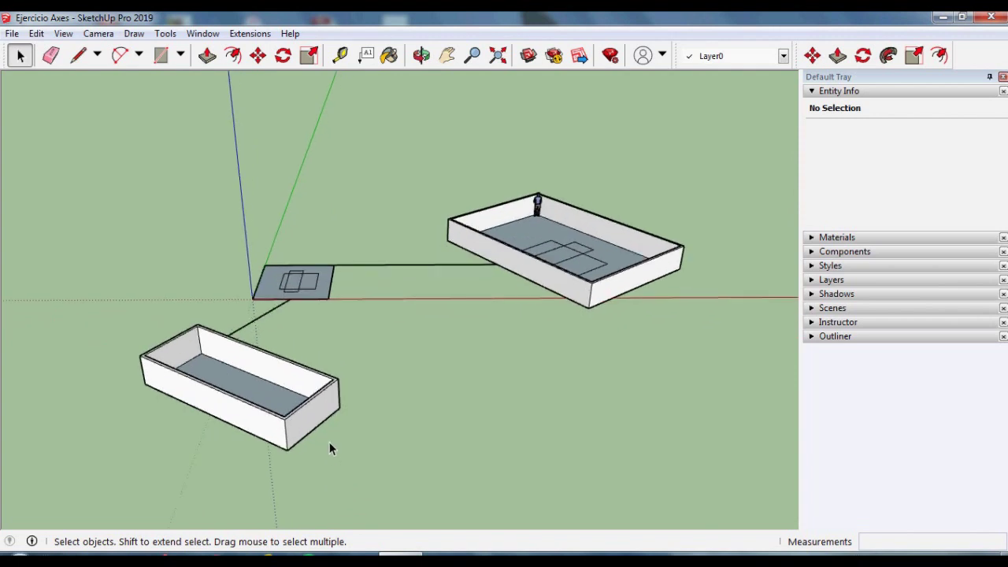
Step: Draw a line outward from the small box's corner
key("l")
left_click(315, 430)
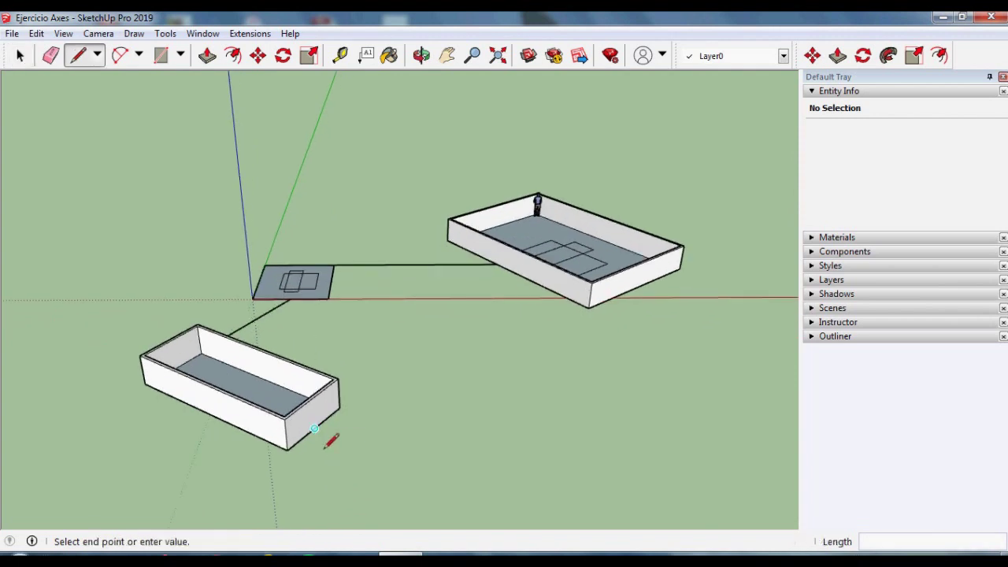
left_click(393, 512)
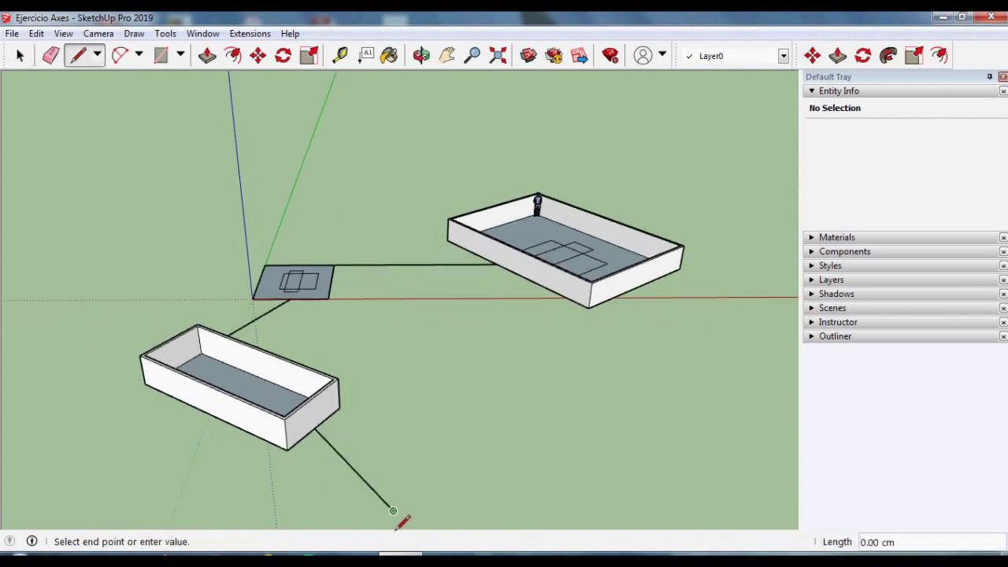
key("space")
scroll(275, 334, "down", 2)
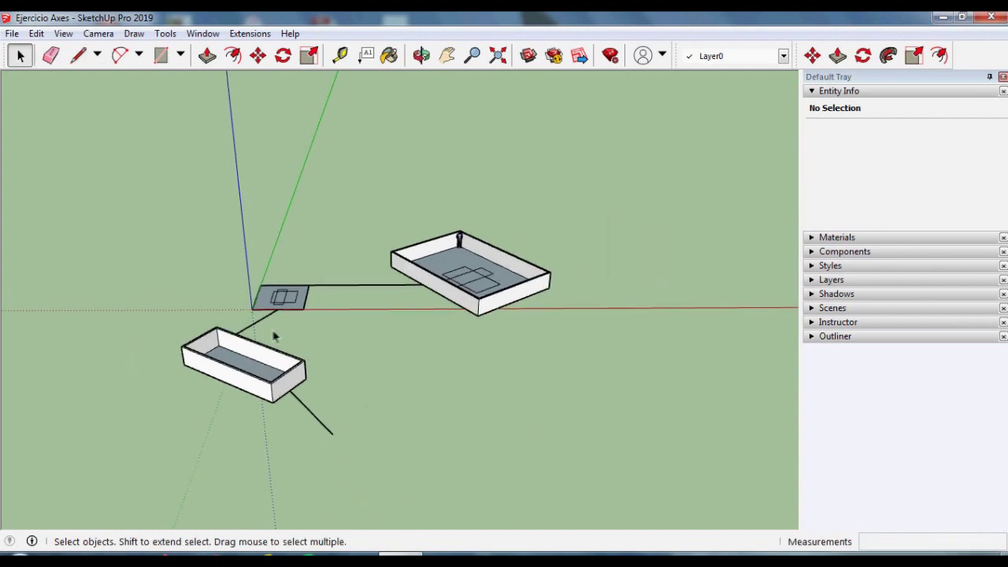
middle_click_drag(457, 441, 236, 441)
scroll(242, 434, "up", 2)
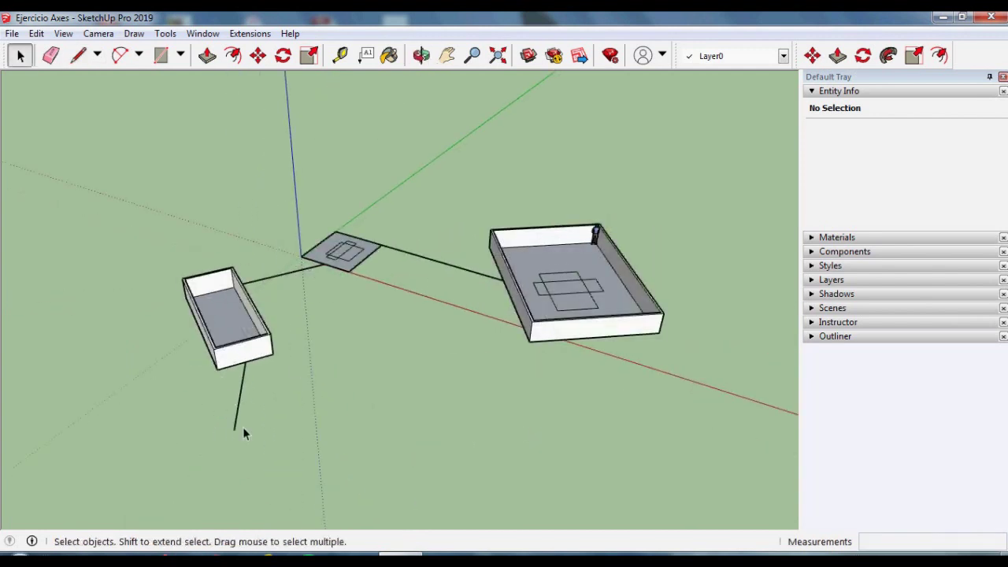
scroll(202, 403, "up", 2)
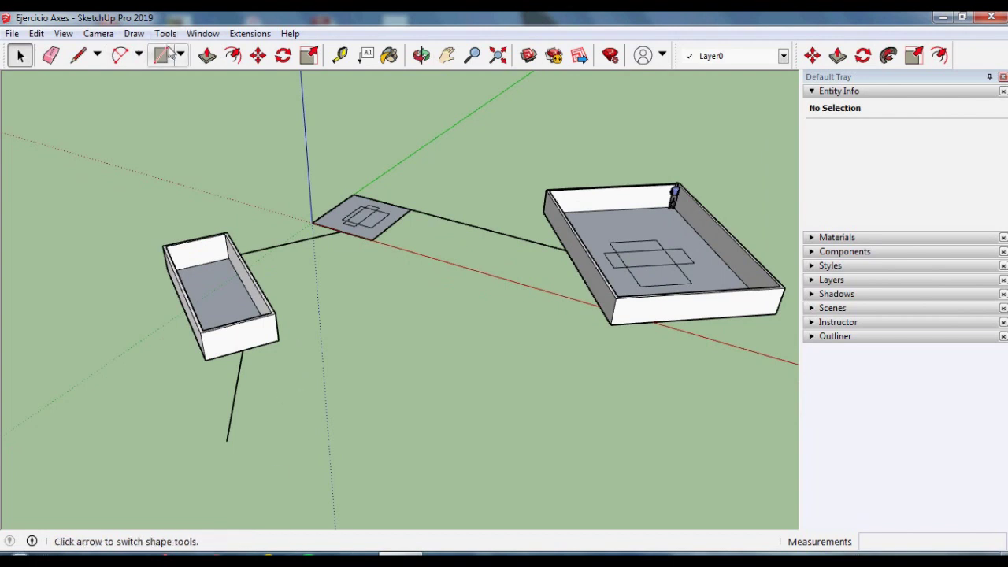
Step: Move the axes origin to the line's far end and set the red and green directions
left_click(166, 34)
left_click(200, 287)
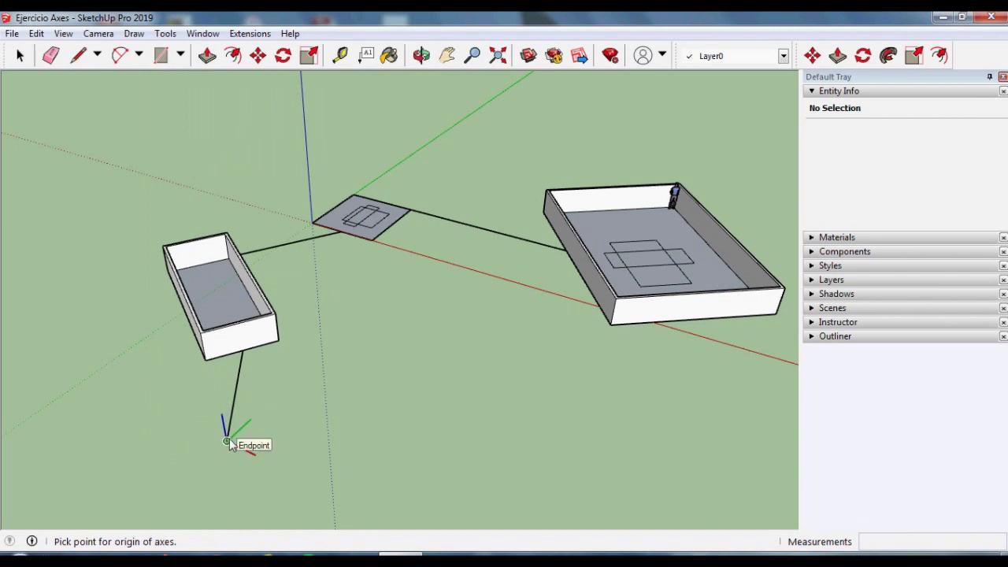
left_click(227, 442)
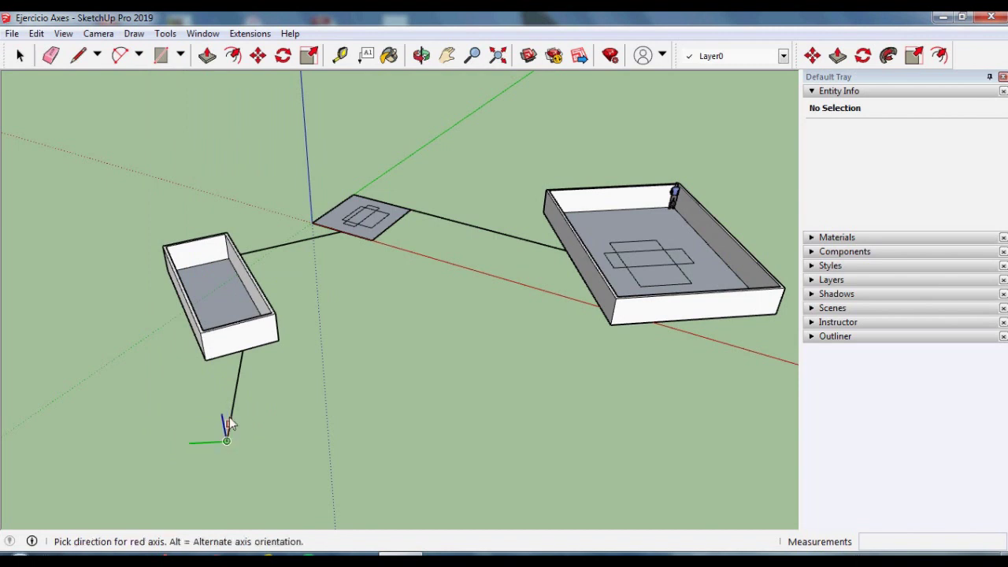
left_click(267, 442)
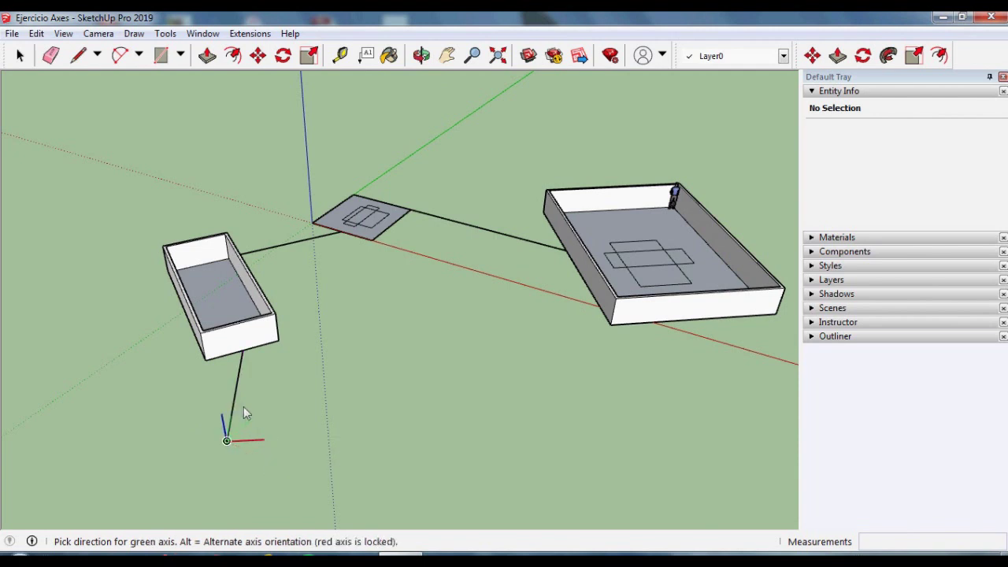
left_click(242, 406)
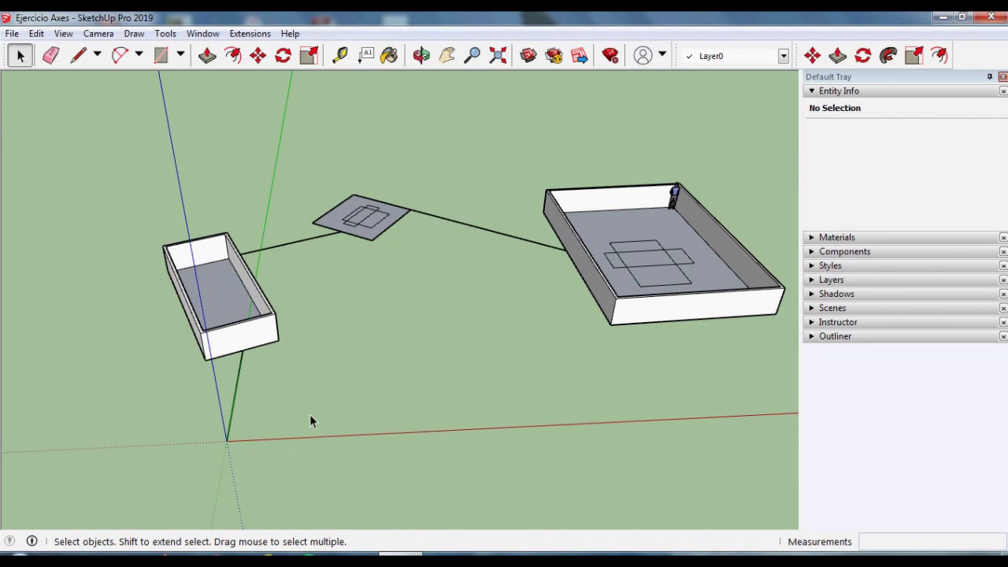
mouse_move(310, 421)
middle_mouse_down()
mouse_move(333, 446)
mouse_move(305, 427)
middle_mouse_up()
Step: Draw a large rectangle starting at the relocated axes origin
key("r")
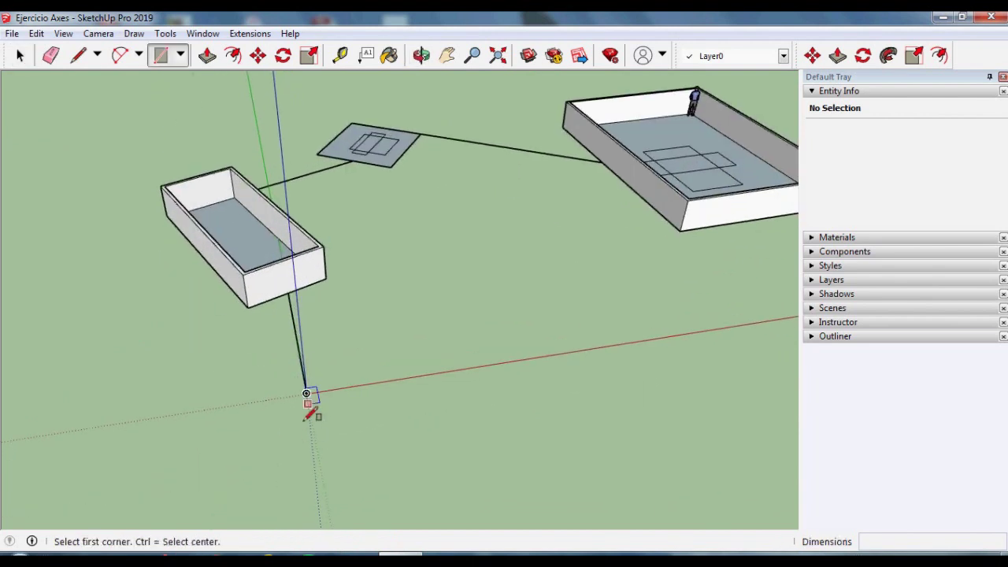
left_click(306, 392)
scroll(398, 417, "down", 2)
scroll(398, 418, "down", 1)
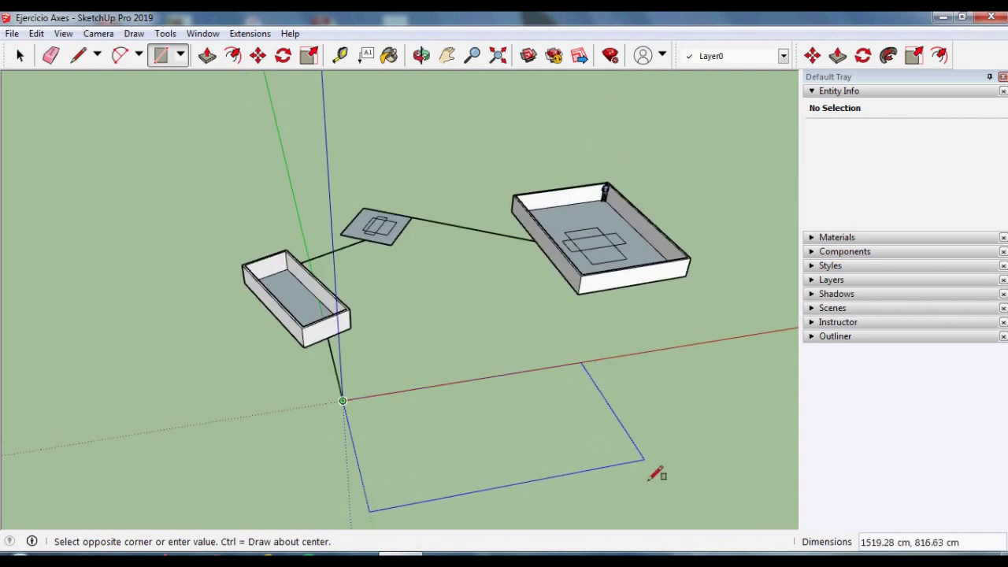
left_click(664, 455)
scroll(597, 454, "up", 1)
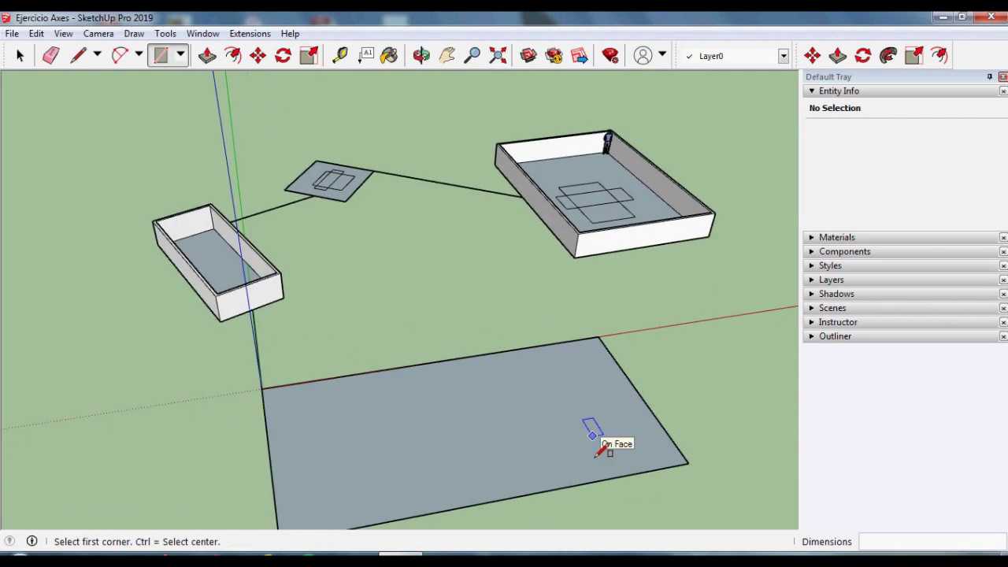
Step: Offset the rectangle's outline 15 cm inward
key("f")
left_click(584, 409)
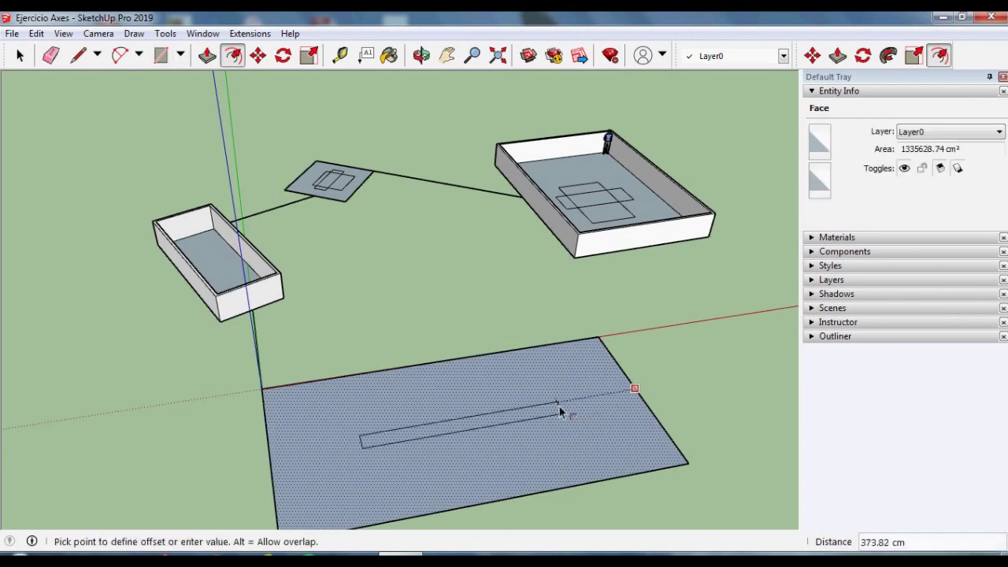
type("1")
key("Return")
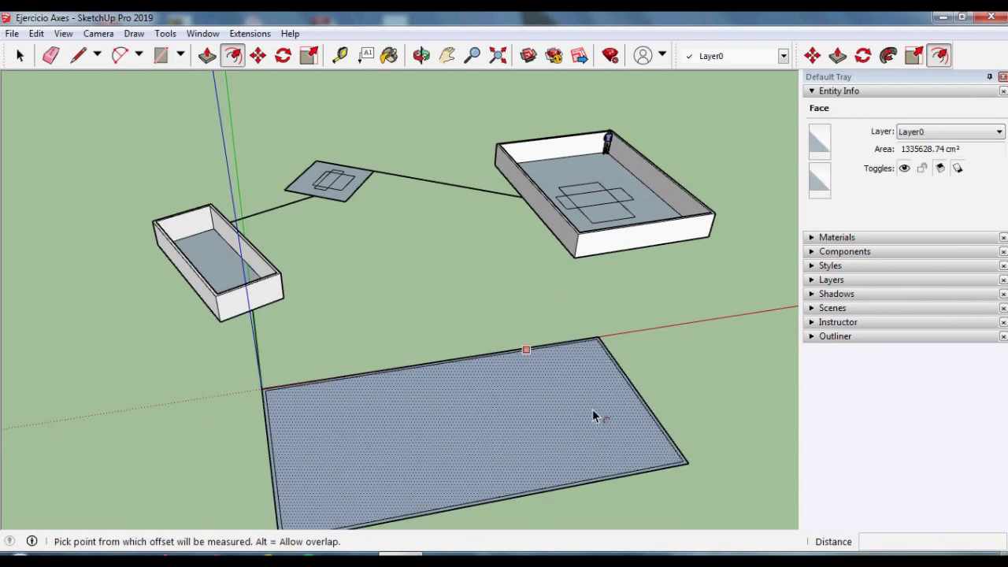
scroll(675, 447, "up", 2)
scroll(693, 473, "up", 2)
scroll(694, 480, "up", 1)
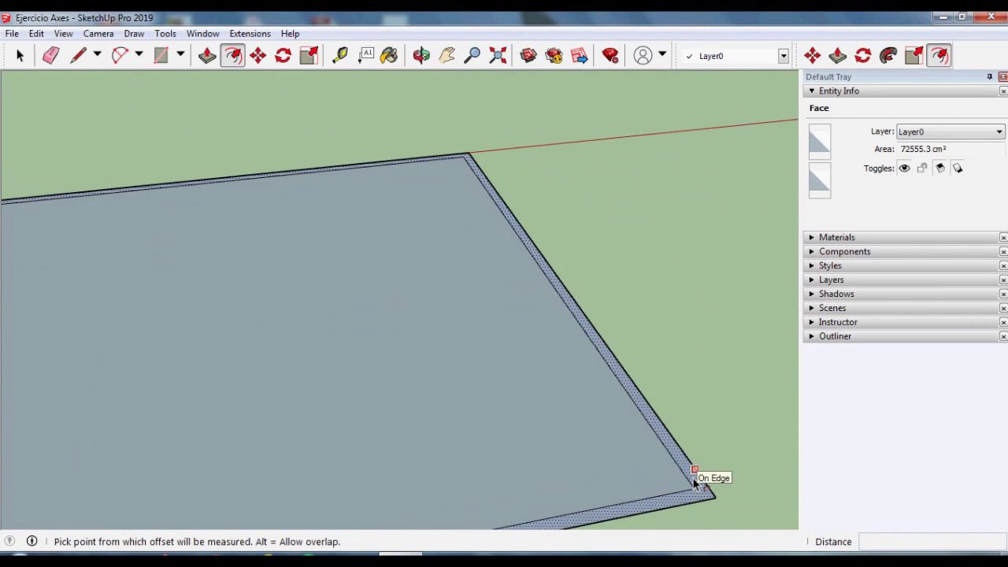
Step: Push/pull the outer ring up 250 cm to form the tray's walls
key("p")
left_click(697, 479)
type("2")
key("Return")
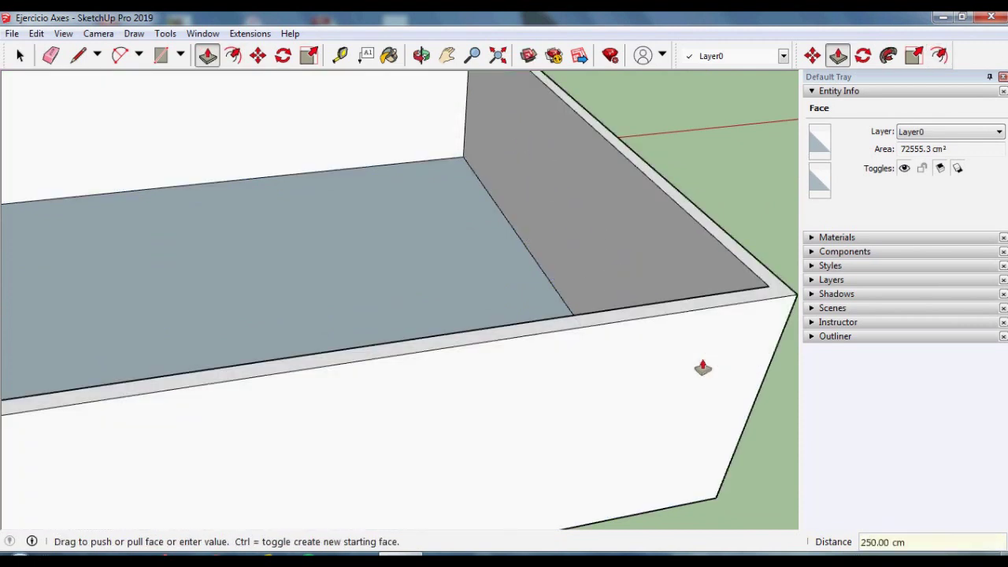
key("space")
scroll(693, 473, "down", 2)
scroll(504, 449, "down", 2)
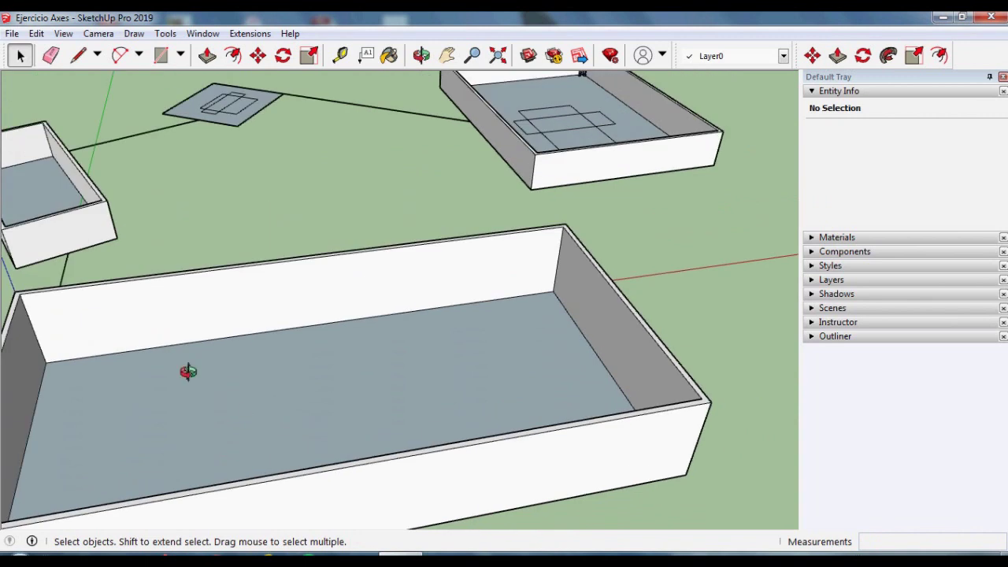
middle_click_drag(186, 371, 330, 354)
scroll(339, 359, "up", 5)
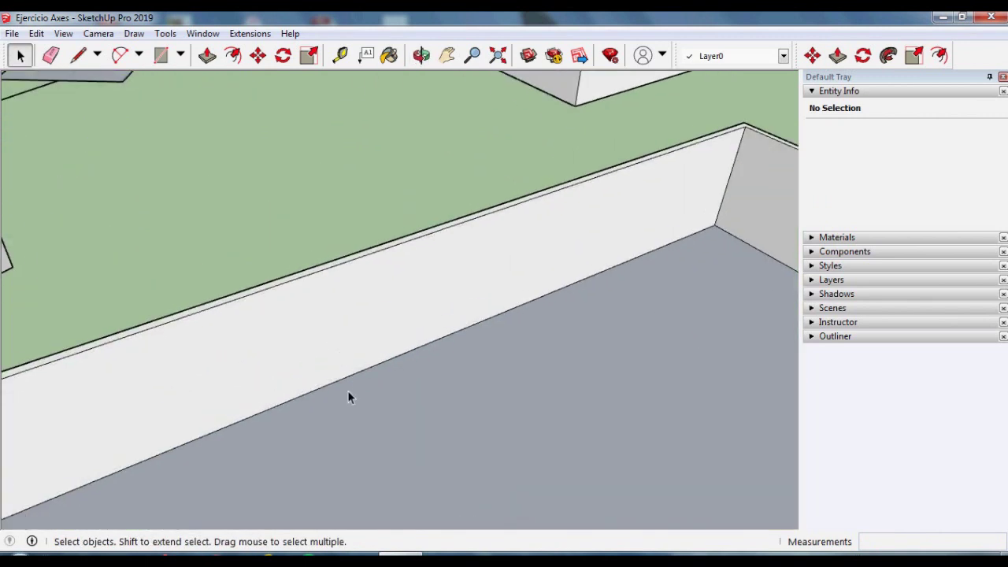
key("l")
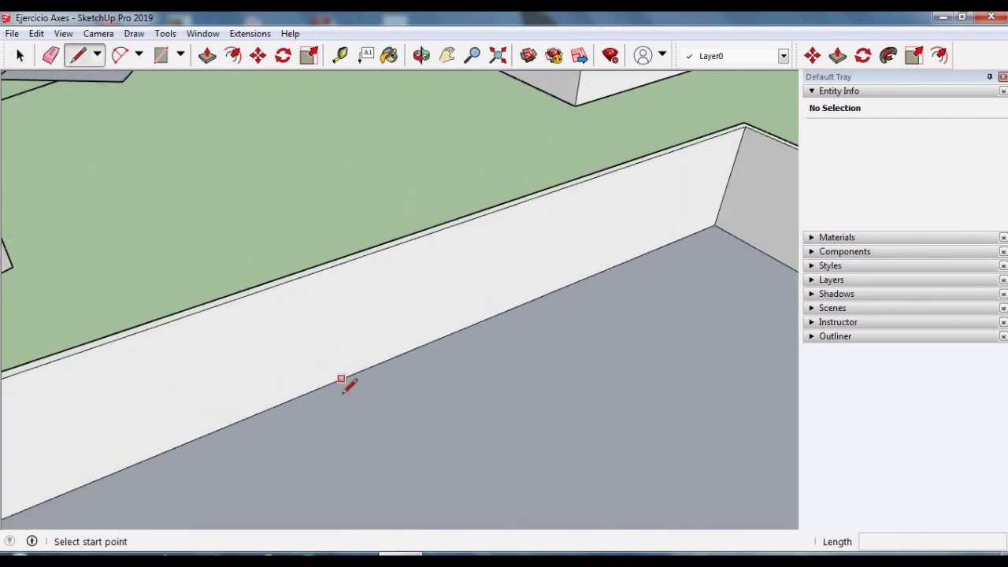
Step: Start the stair outline on the wall's bottom edge: 17 cm risers with 30, 20 and 20 cm treads
scroll(370, 383, "up", 1)
scroll(315, 380, "up", 2)
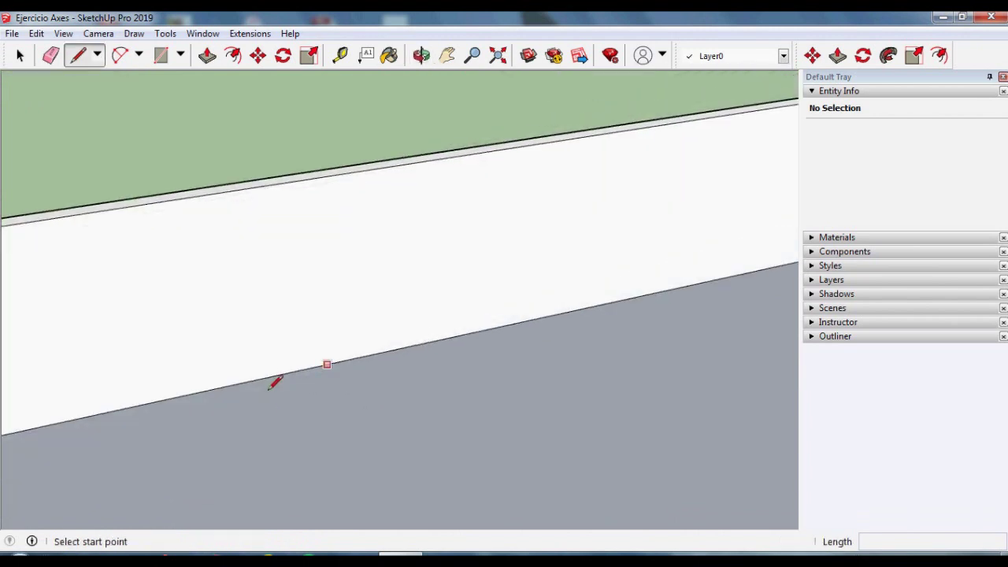
left_click(300, 370)
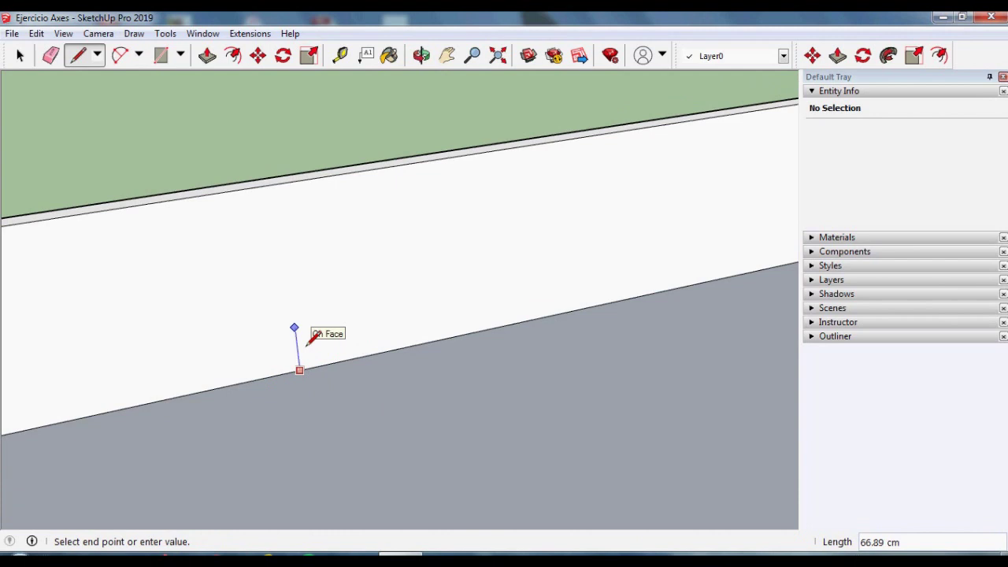
type("17")
key("Return")
type("30")
key("Return")
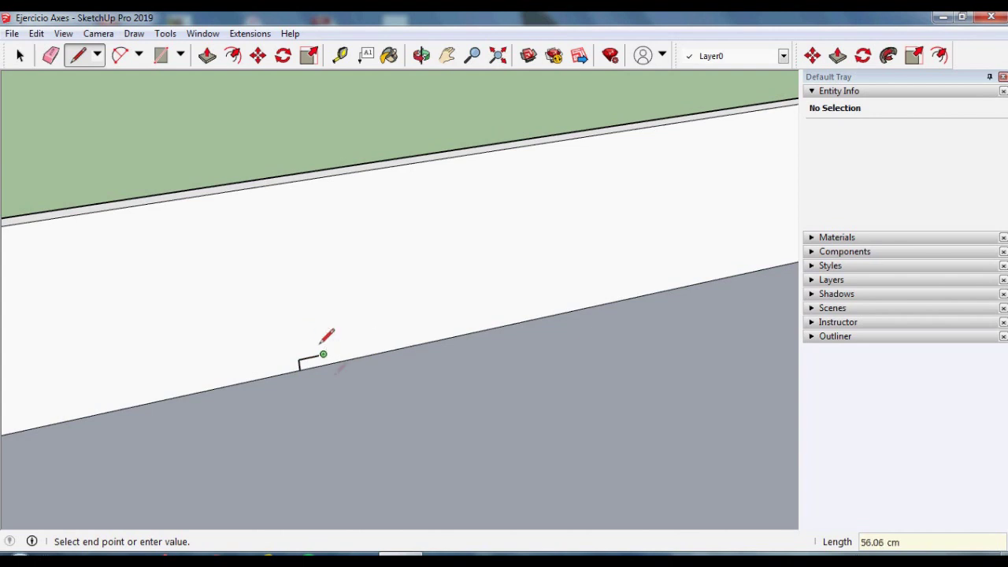
scroll(312, 351, "up", 2)
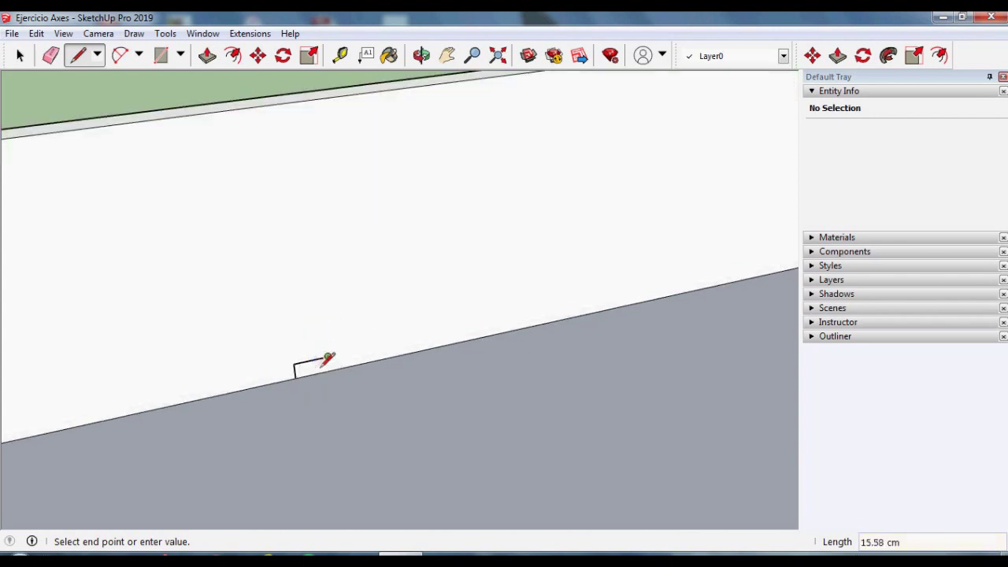
type("17")
key("Return")
type("20")
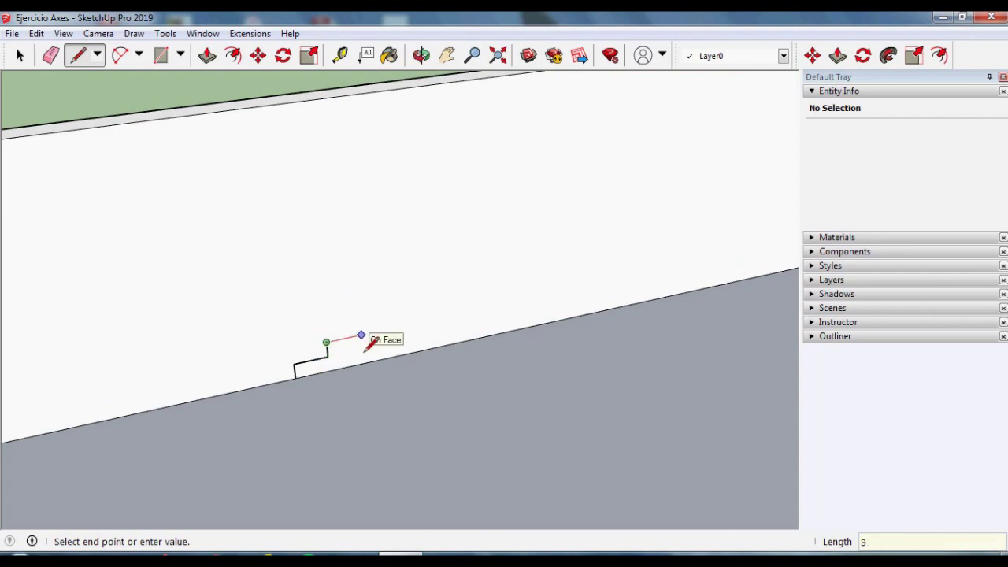
key("Return")
type("17")
key("Return")
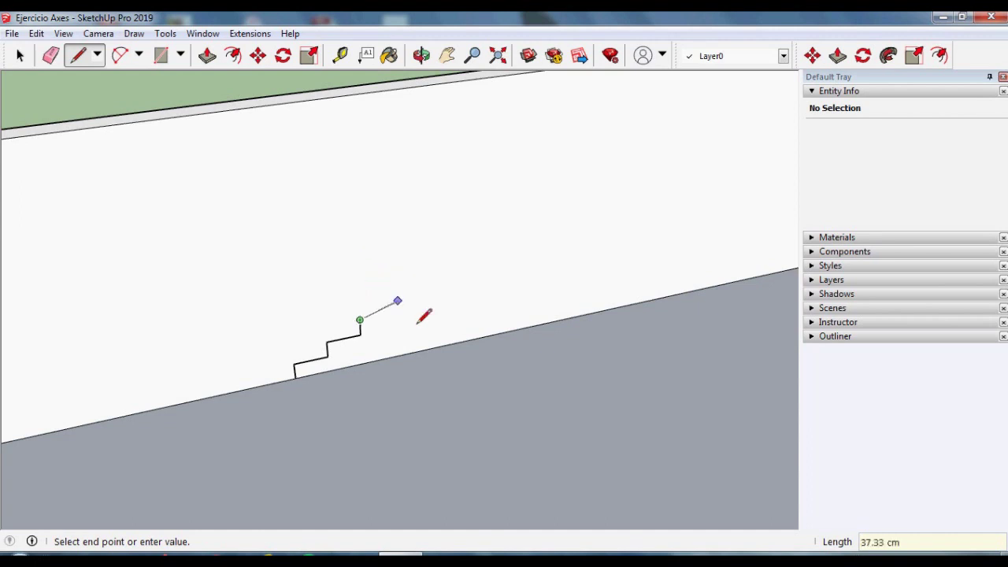
type("20")
key("Return")
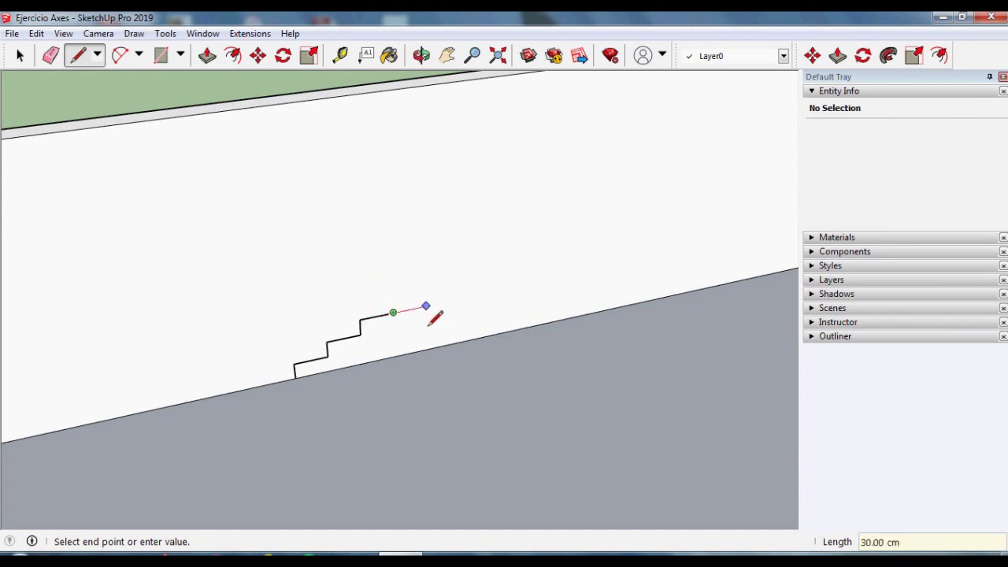
Step: Add three more 17 cm risers with 30 cm treads and close the outline at the floor edge
type("17")
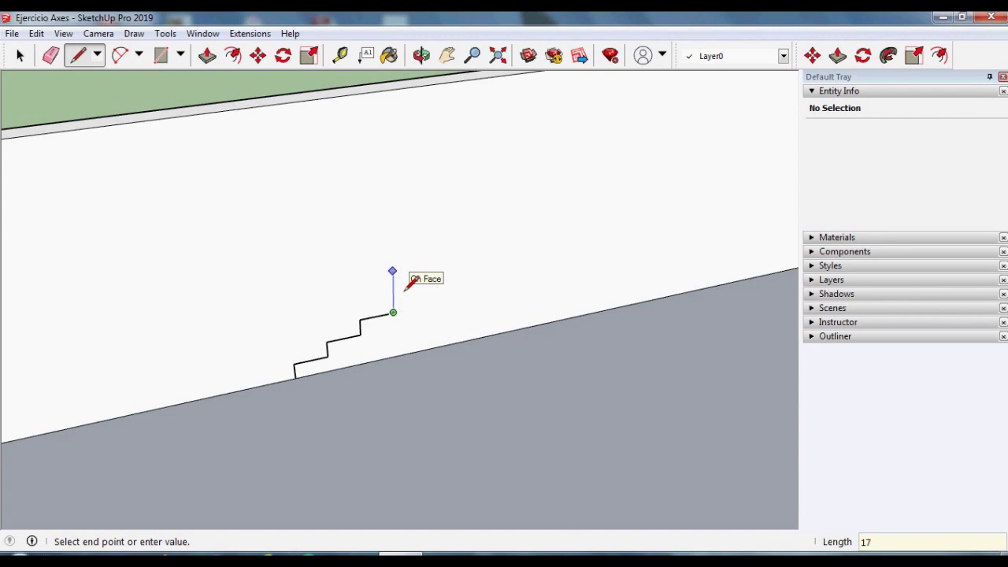
key("Return")
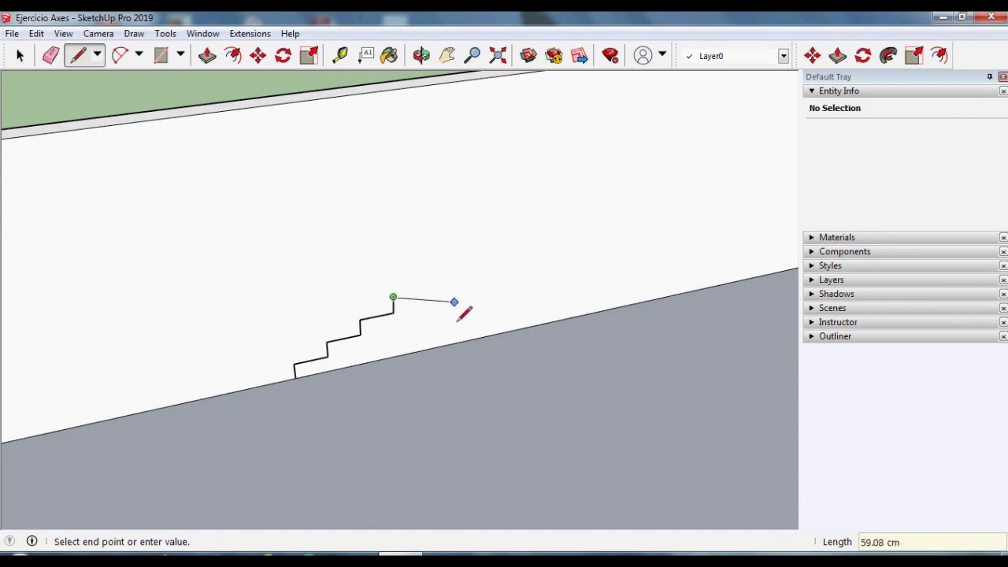
type("30")
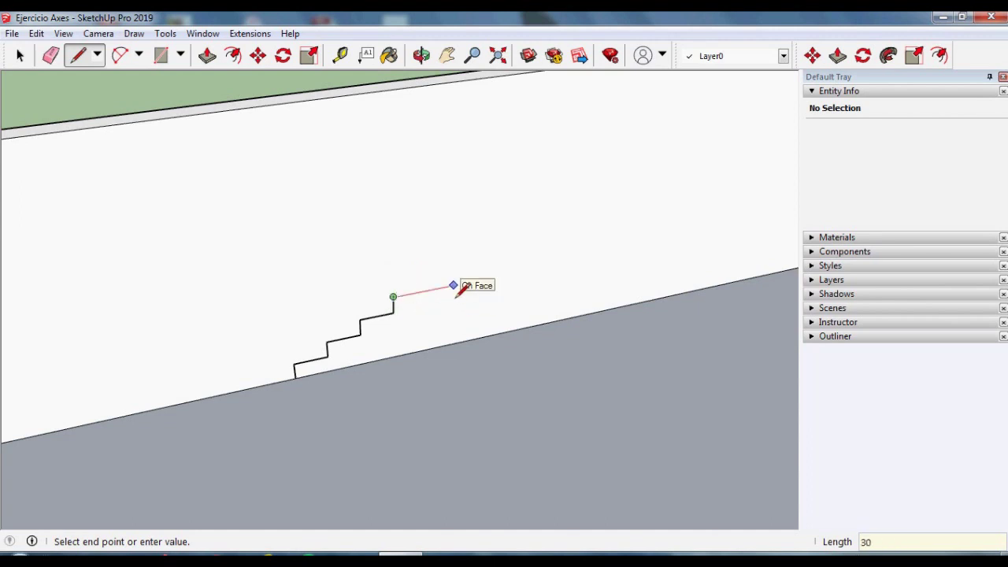
key("Return")
type("17")
key("Return")
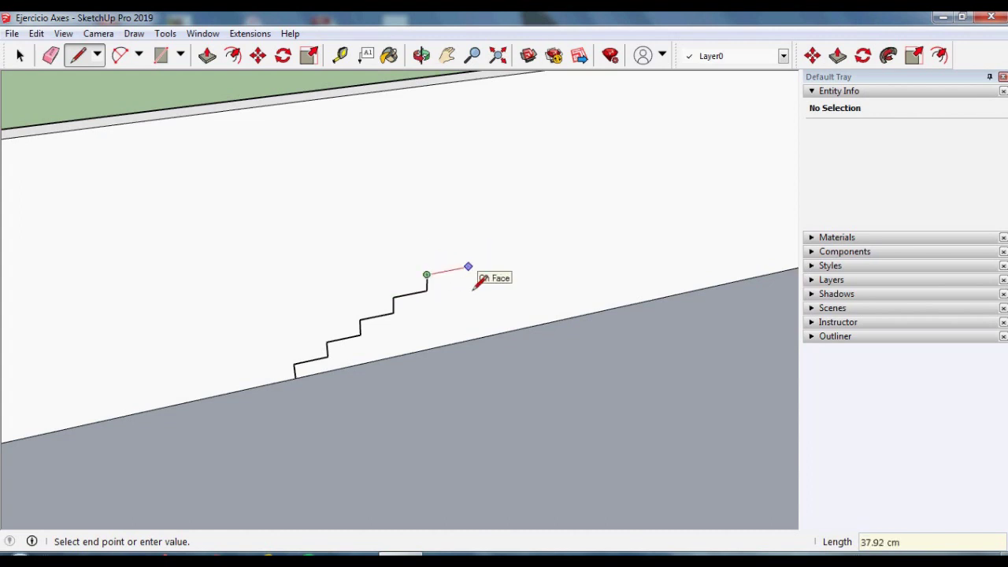
type("30")
key("Return")
type("17")
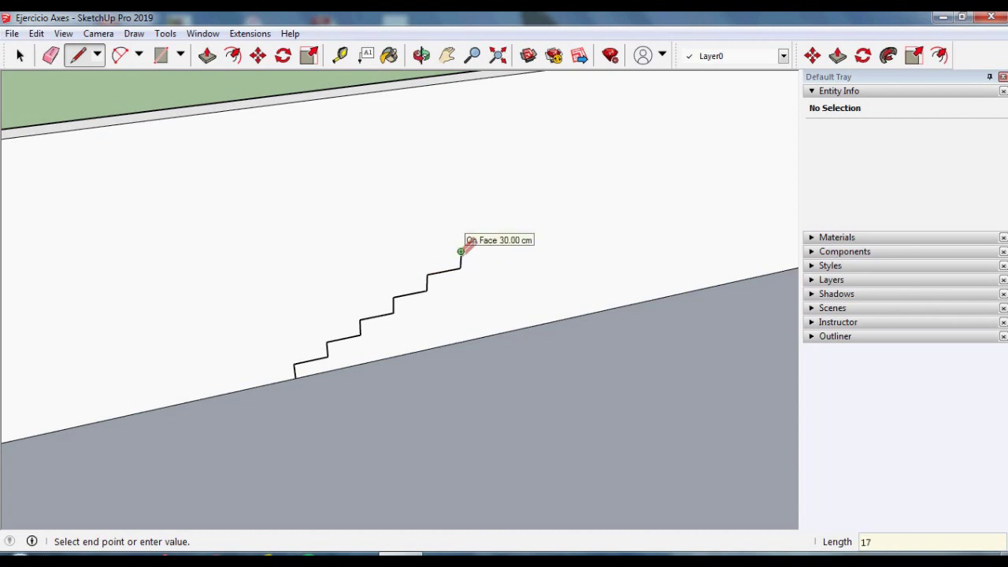
key("Return")
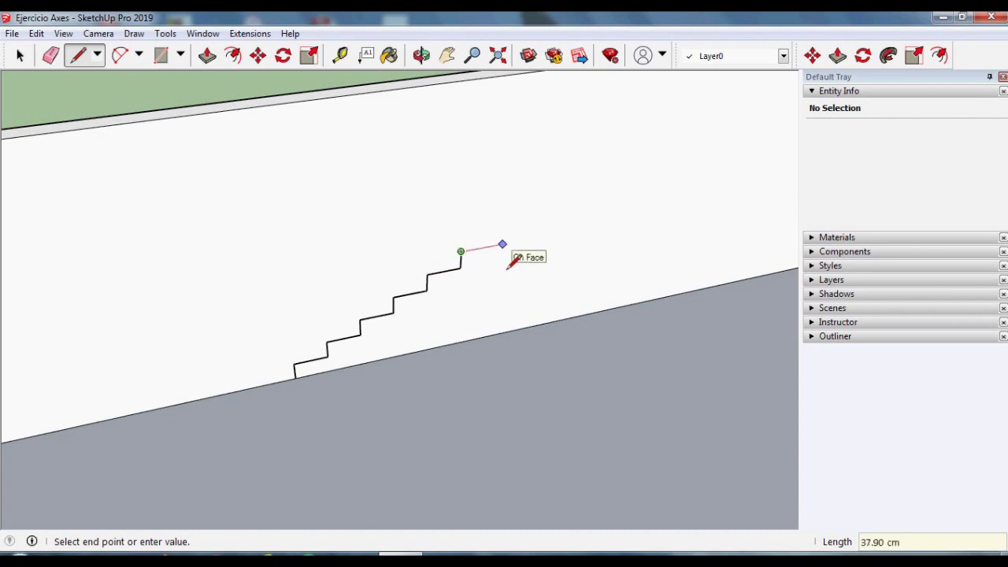
type("30")
key("Return")
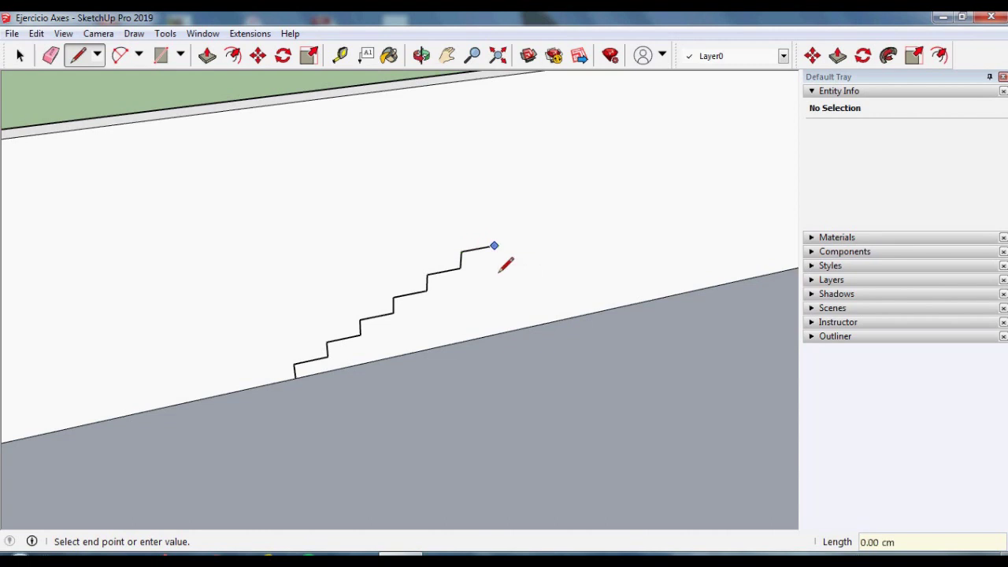
left_click(498, 360)
Step: Push/pull the stair profile 100 cm out from the wall into a solid staircase
key("p")
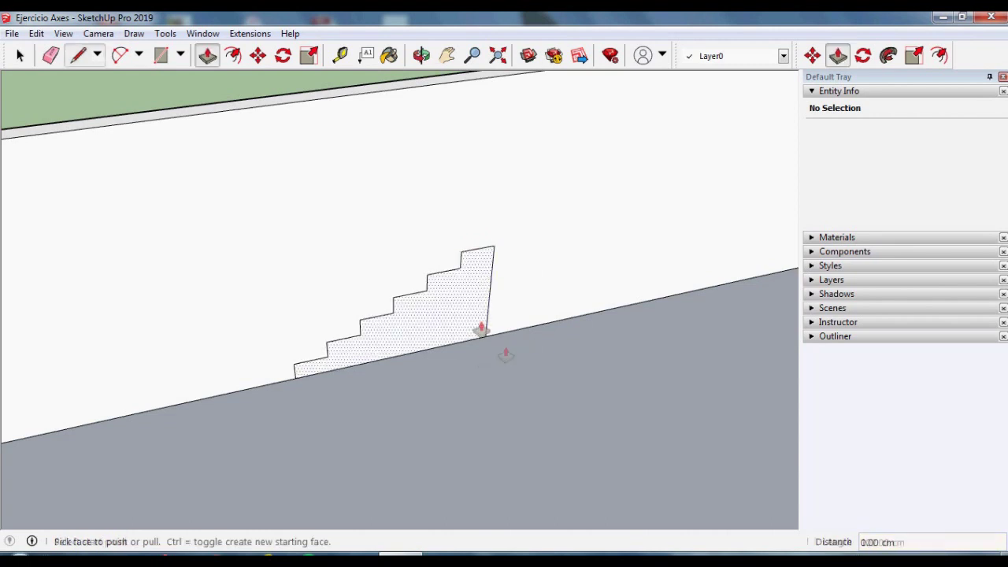
left_click_drag(464, 315, 490, 361)
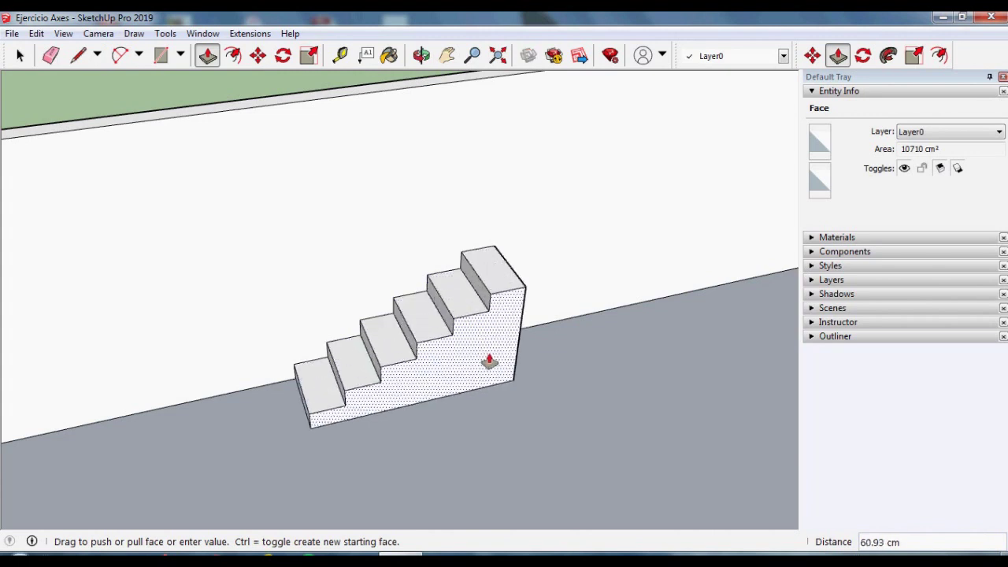
type("100")
key("Return")
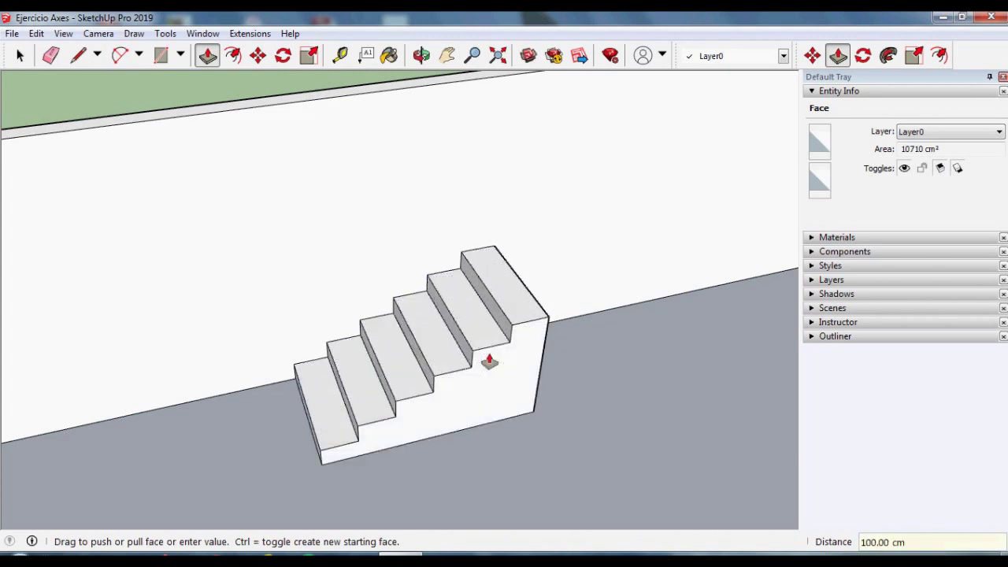
mouse_move(547, 412)
middle_mouse_down()
mouse_move(419, 396)
mouse_move(479, 356)
middle_mouse_up()
key("space")
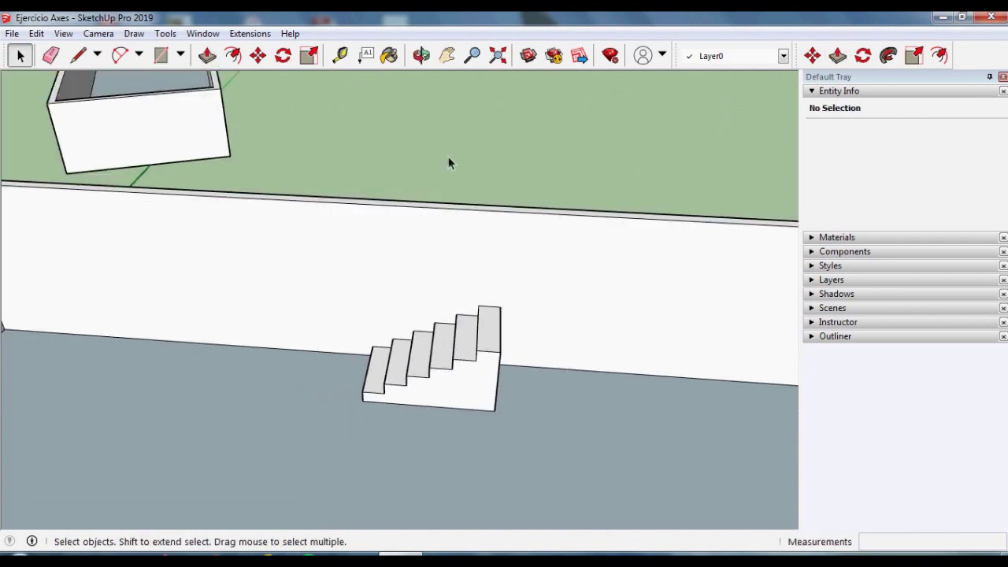
scroll(451, 273, "down", 3)
mouse_move(373, 401)
middle_mouse_down()
mouse_move(500, 439)
mouse_move(520, 333)
middle_mouse_up()
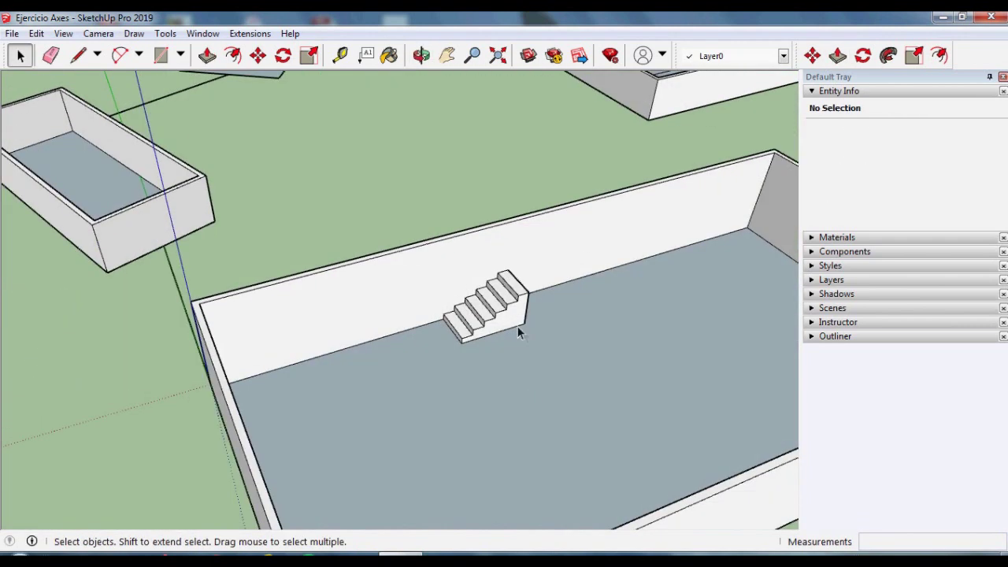
scroll(504, 336, "up", 3)
scroll(519, 339, "up", 2)
scroll(526, 319, "up", 1)
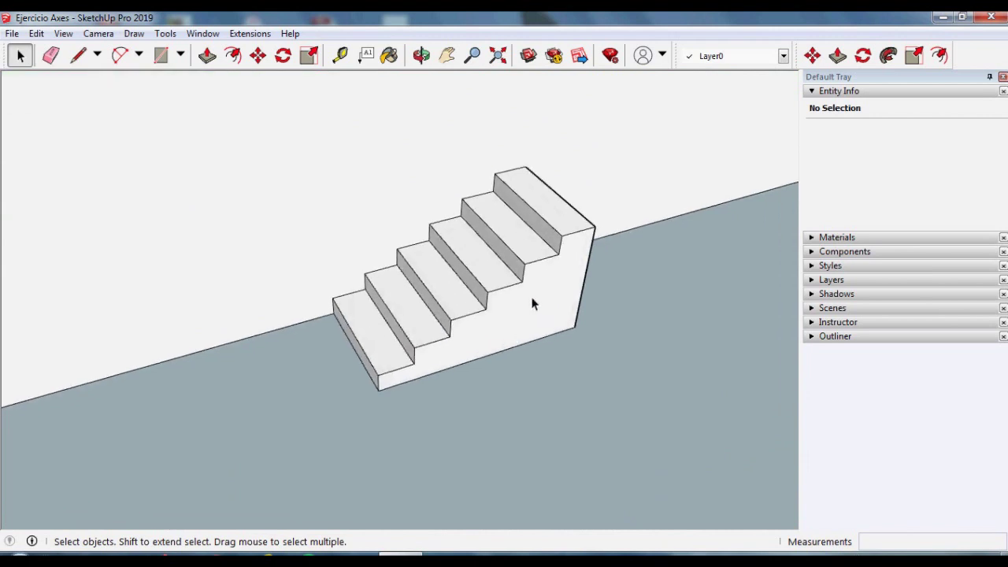
left_click(532, 304)
Step: Offset the staircase's side face outline 10 cm inward
key("f")
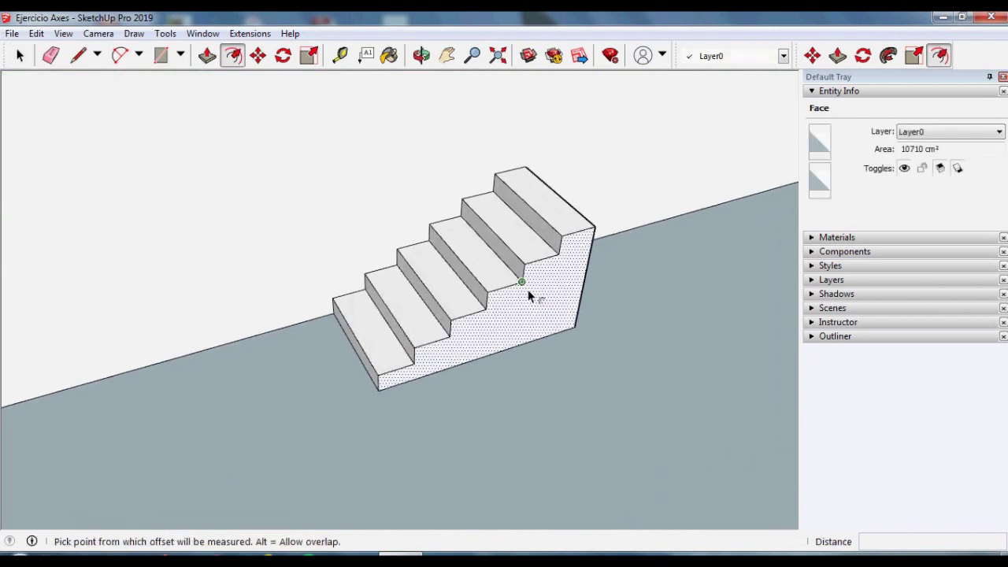
left_click(577, 277)
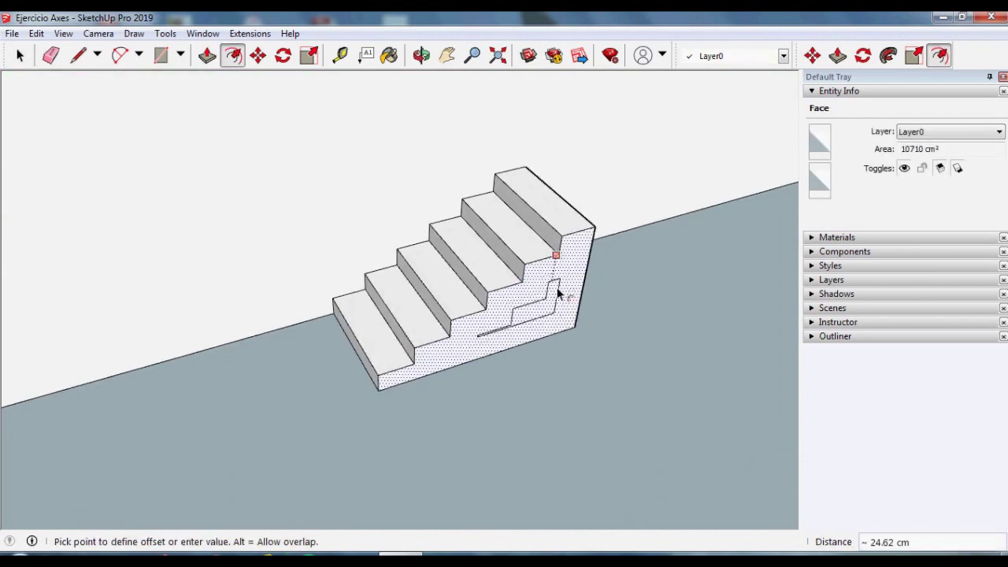
type("10")
key("Return")
scroll(561, 288, "up", 2)
key("space")
Step: Push the inner offset face 100 cm through the stairs to hollow them
left_click(545, 316)
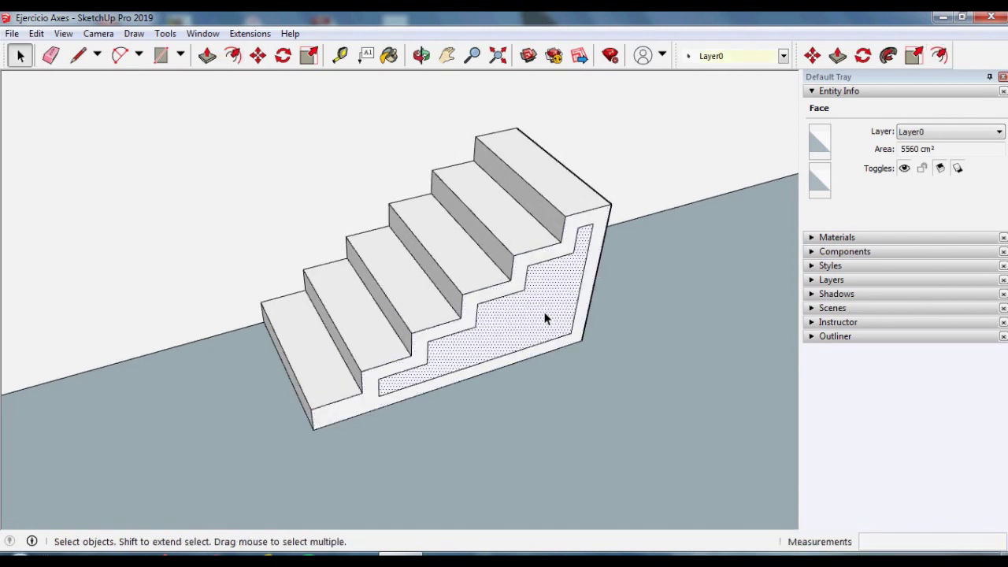
key("p")
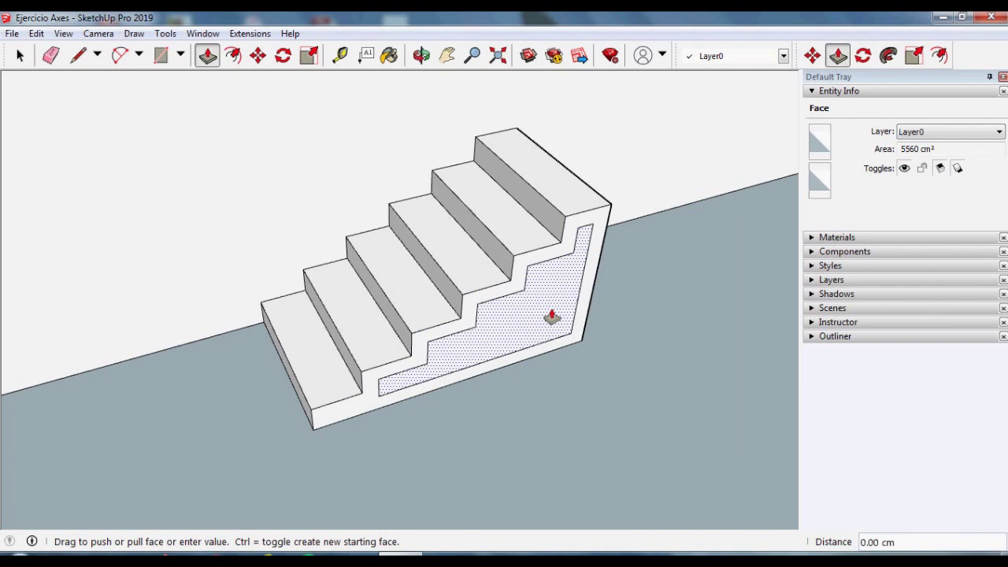
left_click(545, 316)
left_click(531, 143)
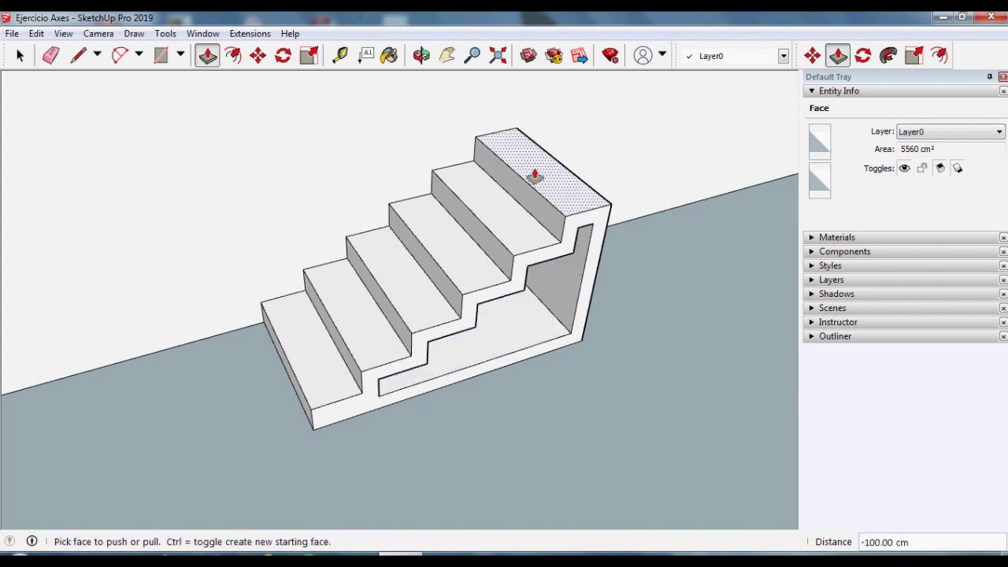
middle_click_drag(593, 377, 439, 334)
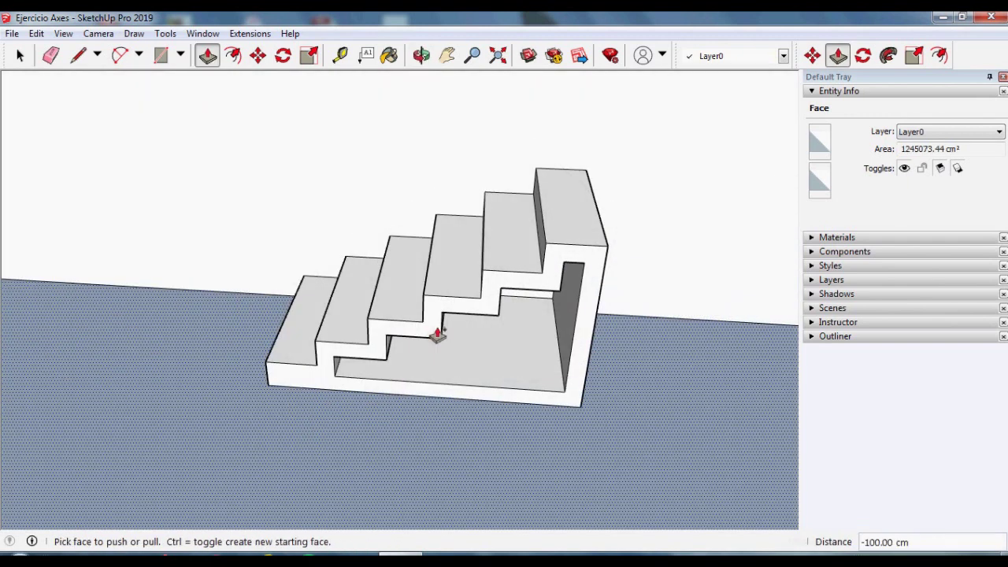
left_click(532, 376)
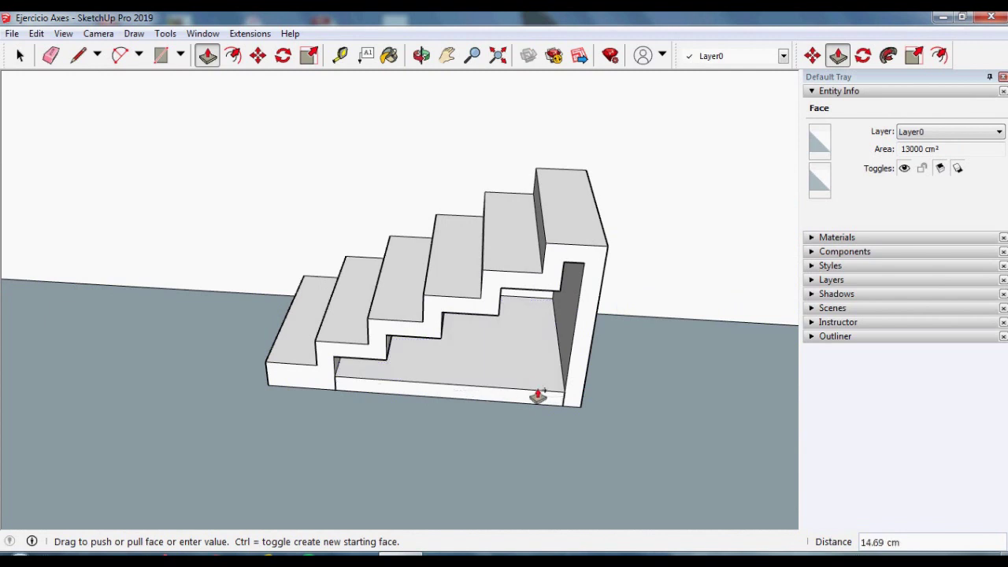
key("space")
left_click(524, 367)
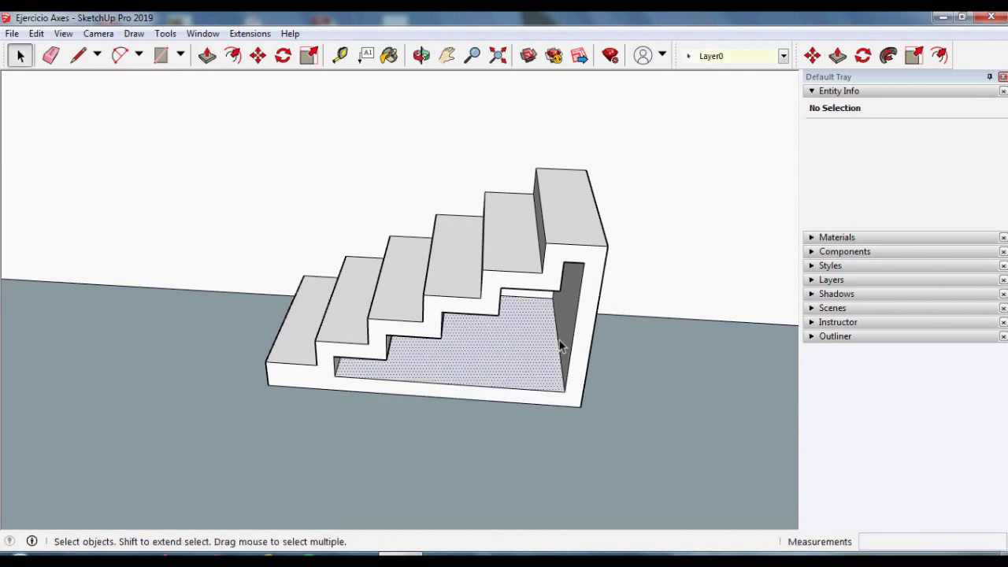
scroll(535, 390, "down", 2)
Step: Reset the drawing axes to the first tray box's corner using Reset from the axes' right-click menu
scroll(536, 389, "down", 4)
left_click(499, 229)
middle_click_drag(353, 448, 487, 473)
scroll(551, 363, "down", 3)
scroll(617, 252, "up", 1)
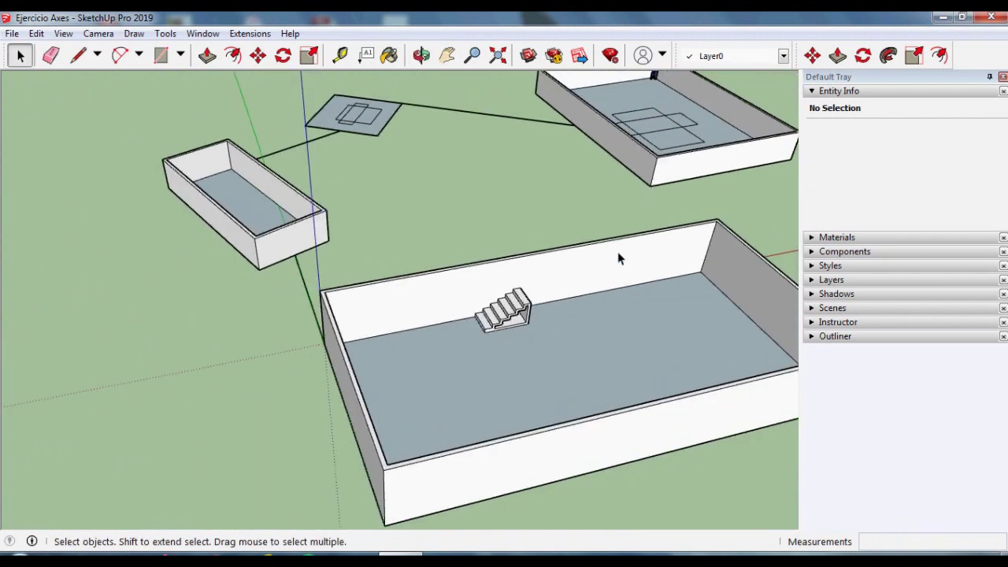
scroll(618, 252, "up", 2)
scroll(401, 338, "down", 2)
scroll(400, 337, "down", 2)
middle_click_drag(544, 394, 408, 396)
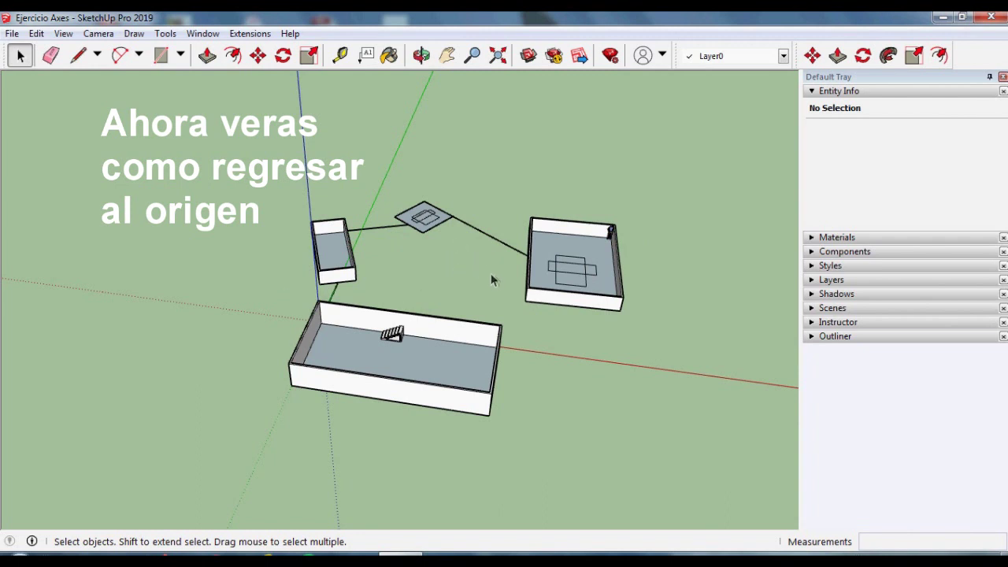
middle_click_drag(524, 316, 410, 358)
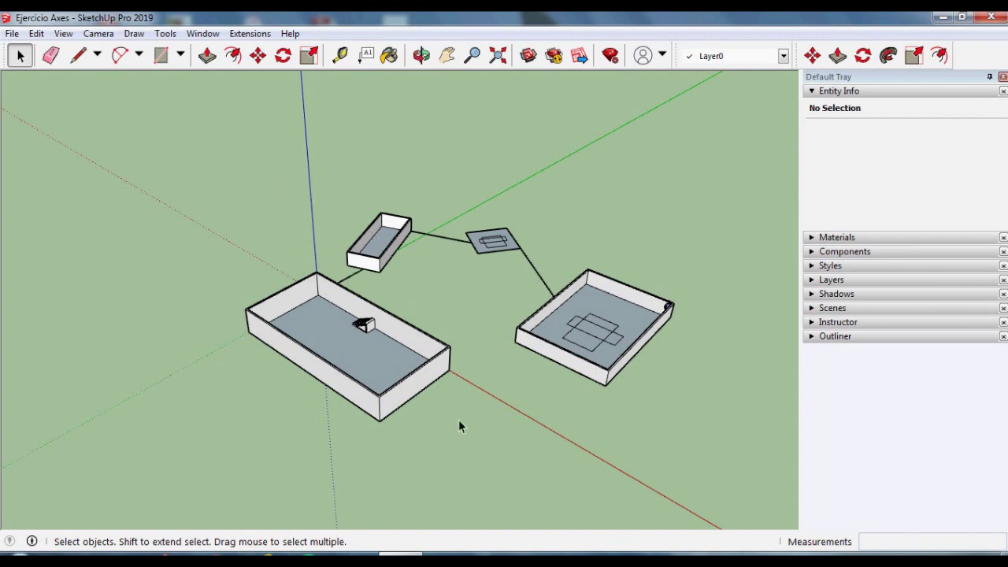
right_click(315, 213)
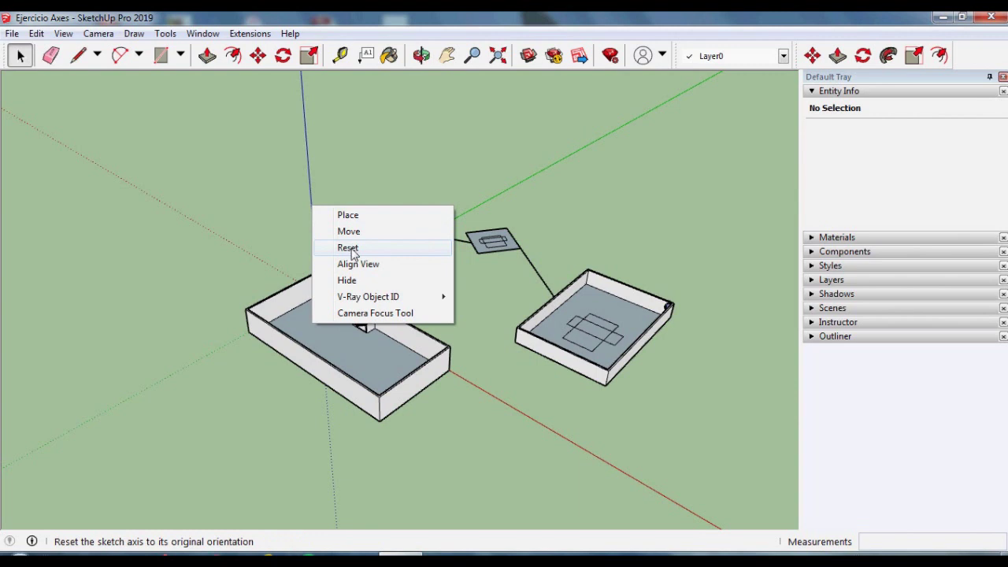
left_click(349, 248)
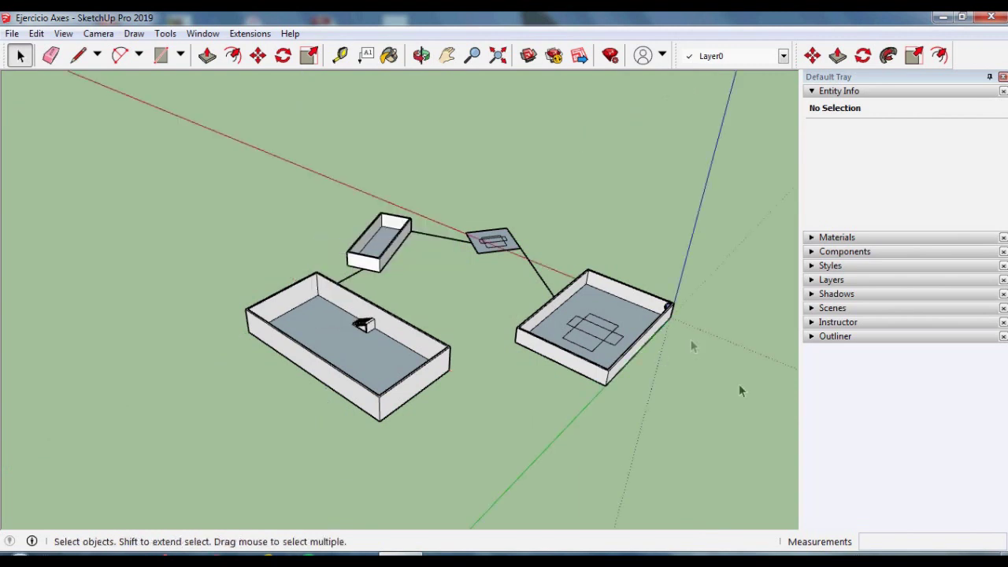
middle_click_drag(692, 346, 188, 403)
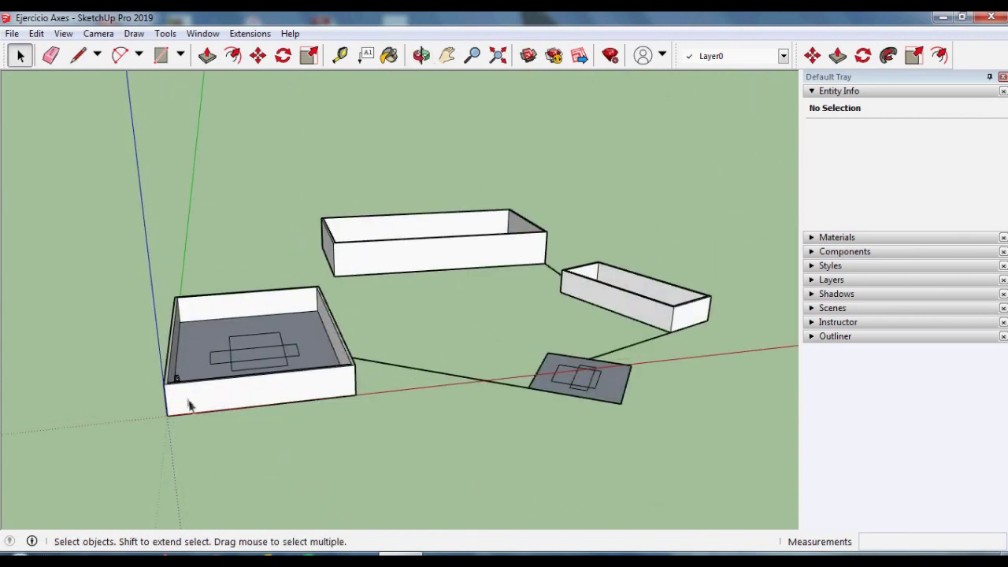
scroll(188, 403, "up", 3)
scroll(139, 432, "up", 3)
scroll(187, 405, "up", 2)
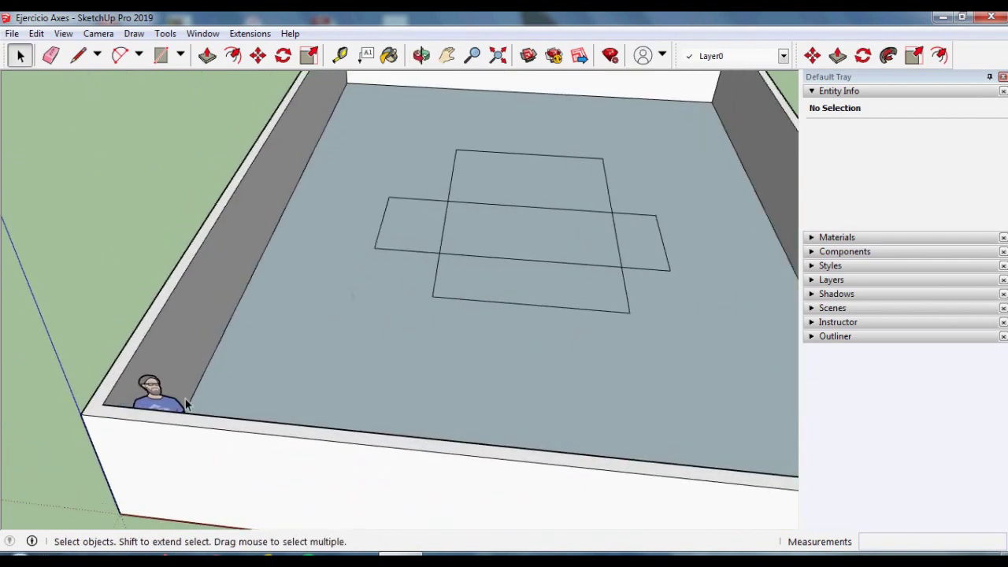
scroll(321, 323, "down", 5)
scroll(321, 323, "down", 4)
scroll(440, 289, "up", 3)
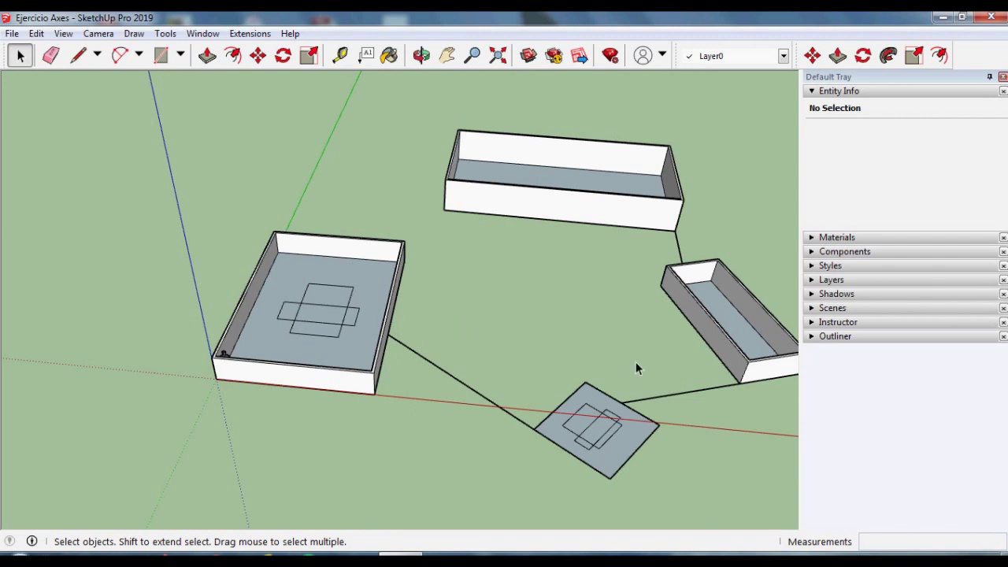
mouse_move(540, 352)
middle_mouse_down()
mouse_move(420, 389)
mouse_move(460, 384)
middle_mouse_up()
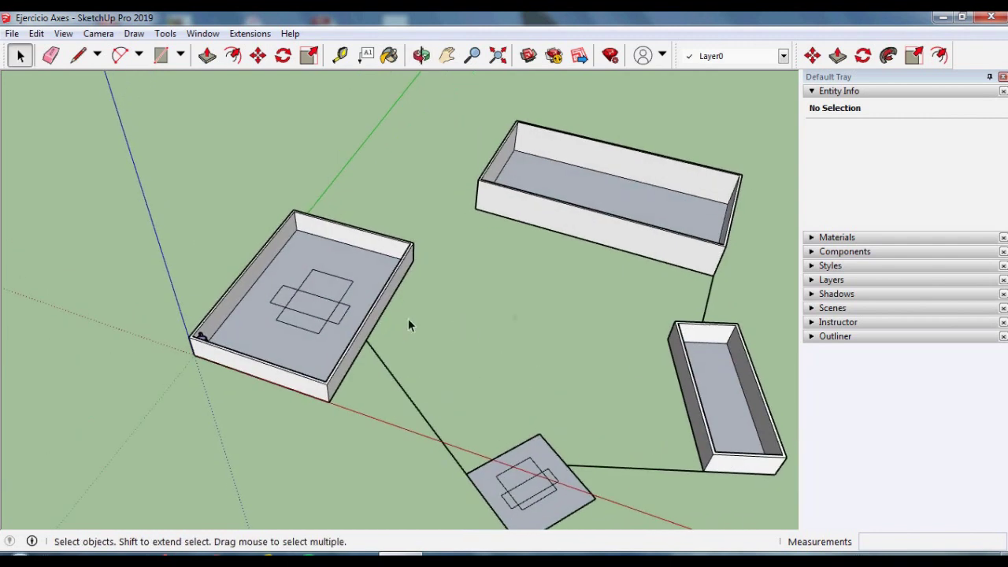
middle_click_drag(444, 378, 520, 344)
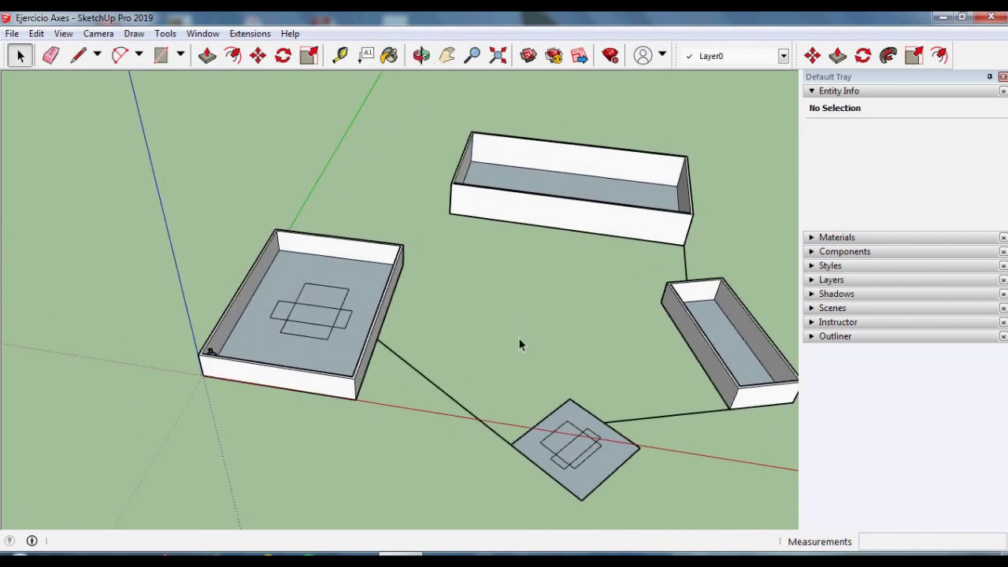